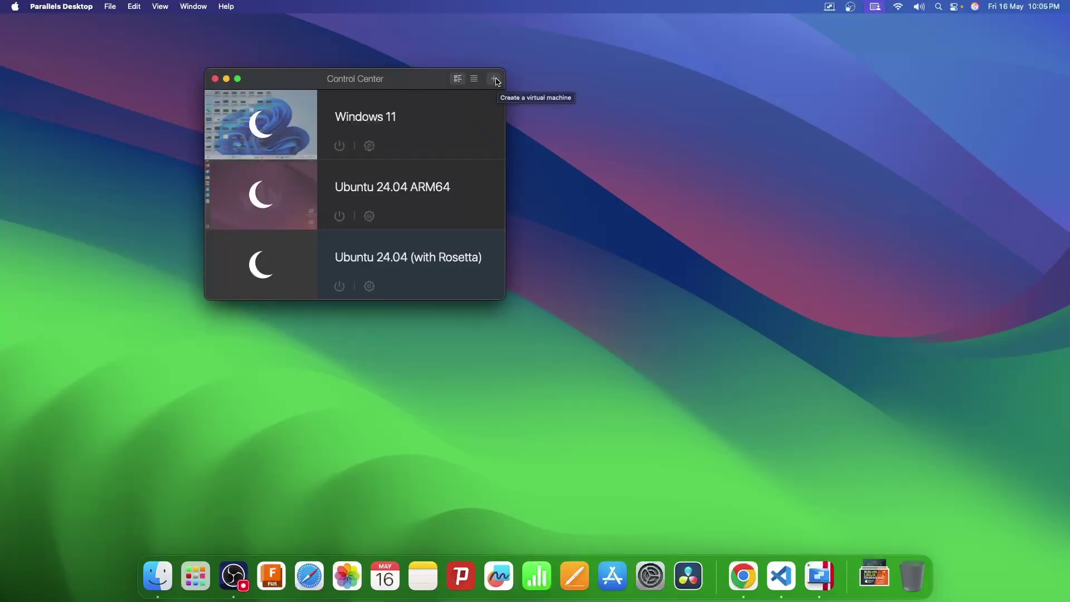
Download Fedora 40 ARM64 from the Free Systems list as a new virtual machine.
{"action": "left_click", "coordinate": [495, 79]}
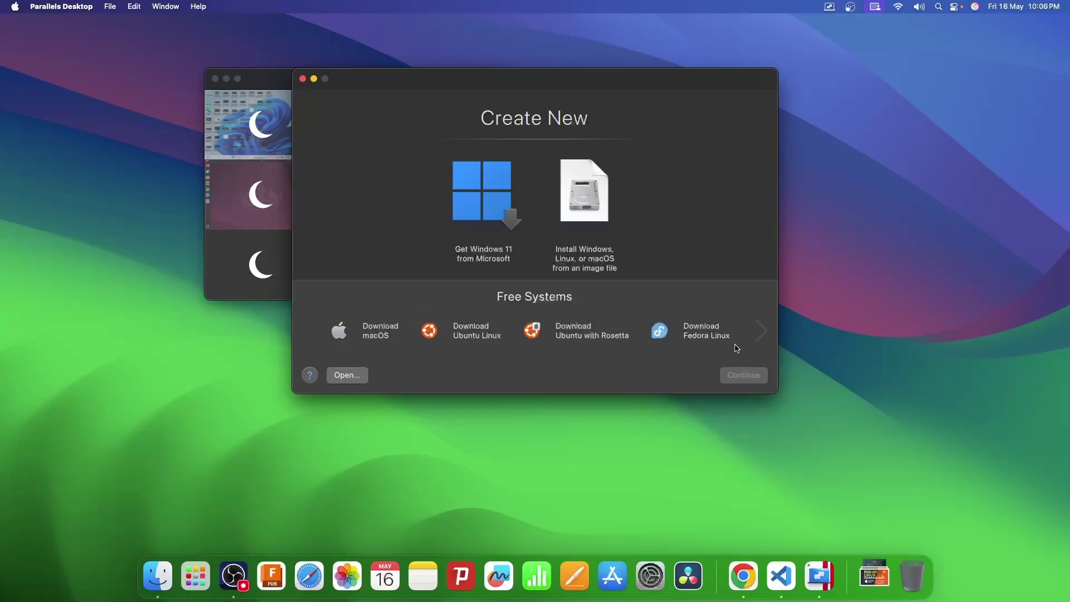
{"action": "double_click", "coordinate": [700, 335]}
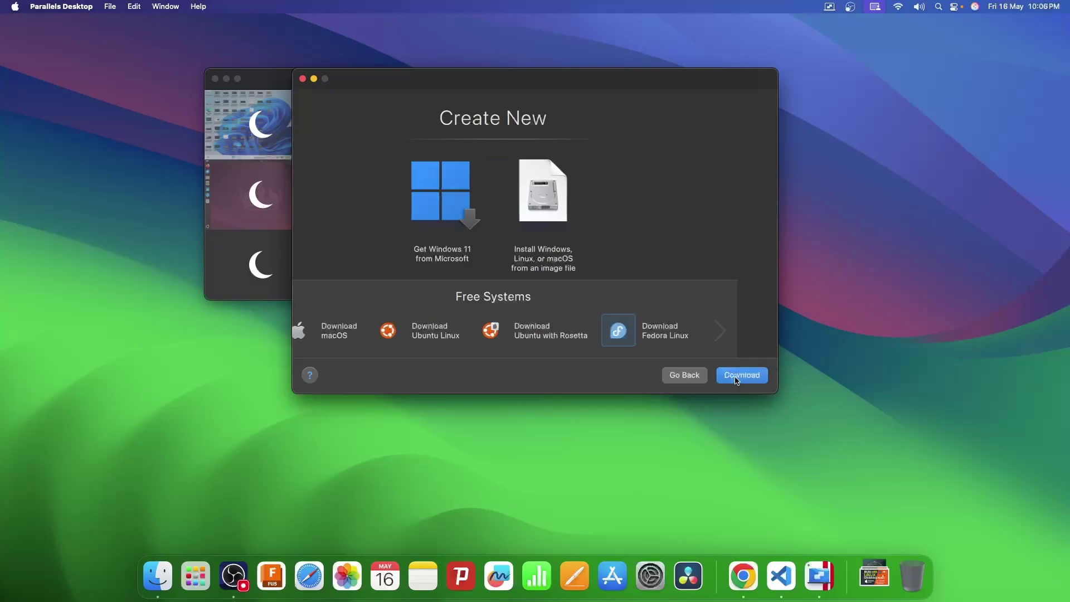
{"action": "left_click", "coordinate": [740, 376]}
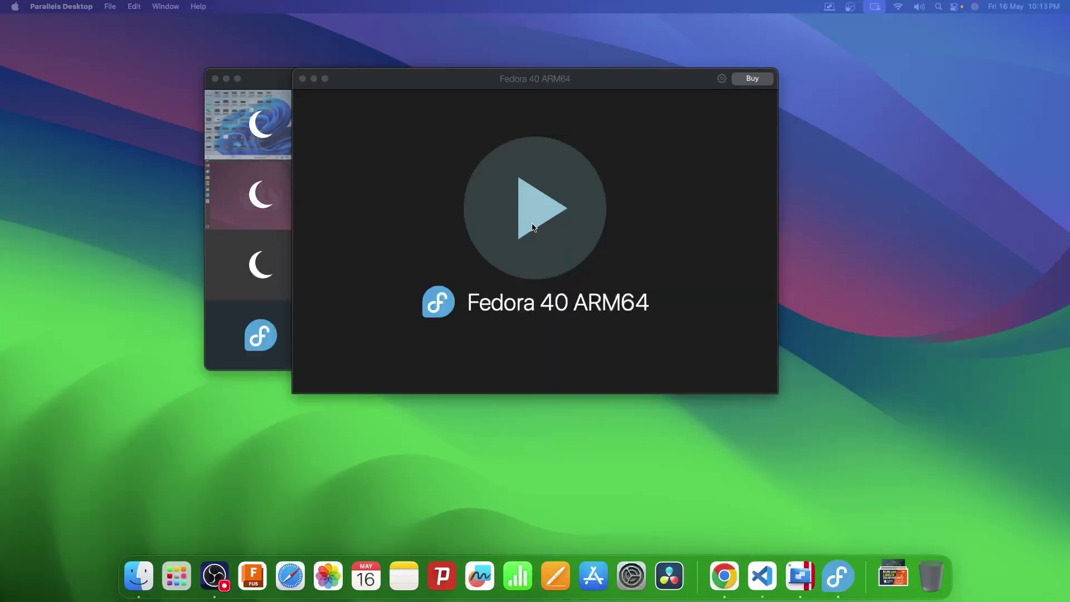
Boot the Fedora 40 VM and log in as the Parallels user with a newly set password.
{"action": "left_click", "coordinate": [542, 154]}
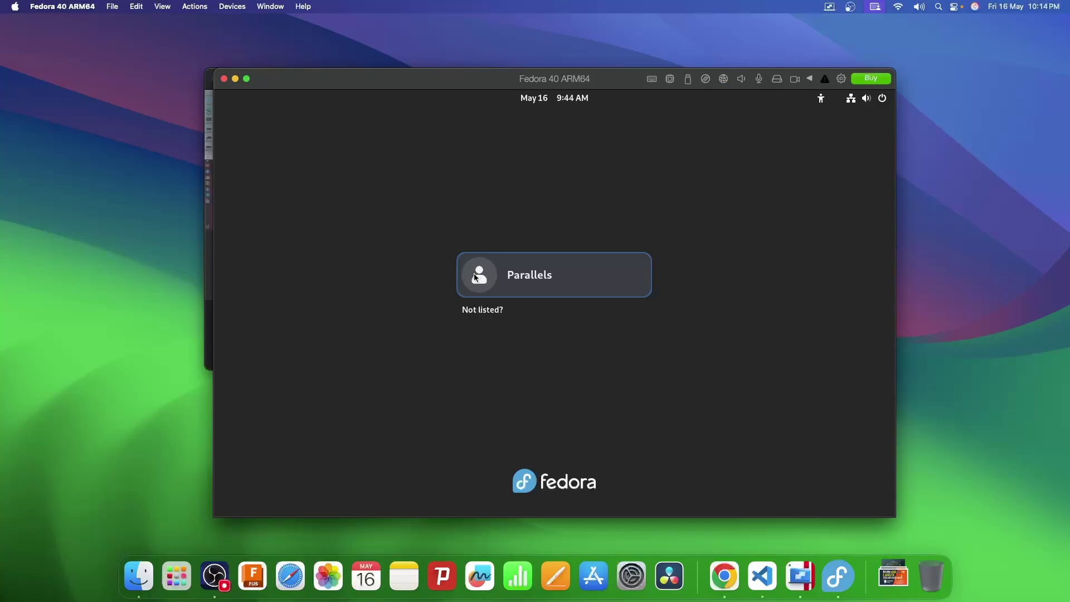
{"action": "left_click", "coordinate": [484, 281]}
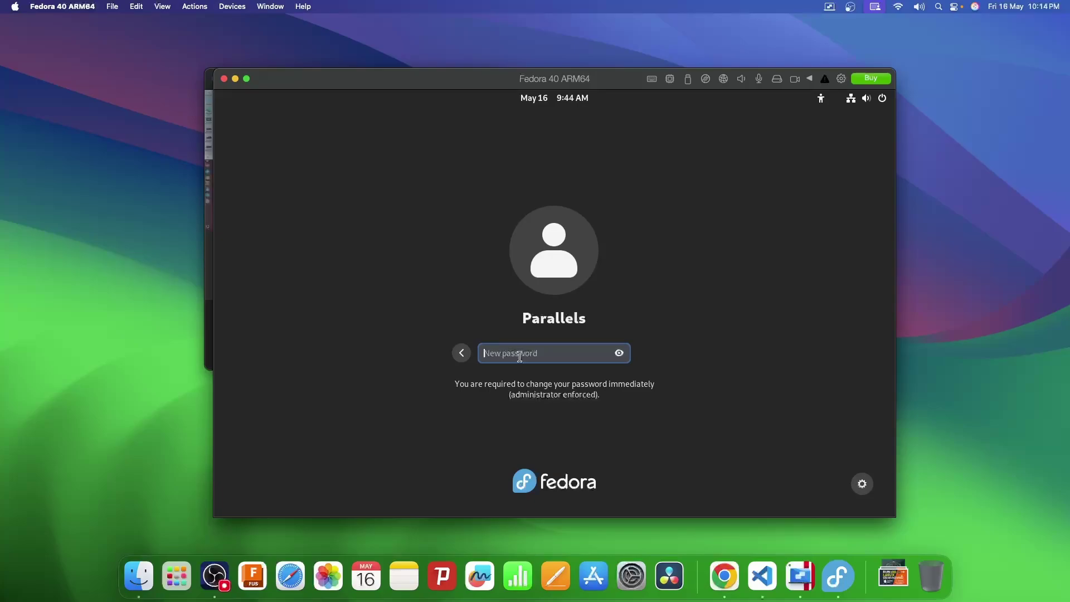
{"action": "type", "text": "password"}
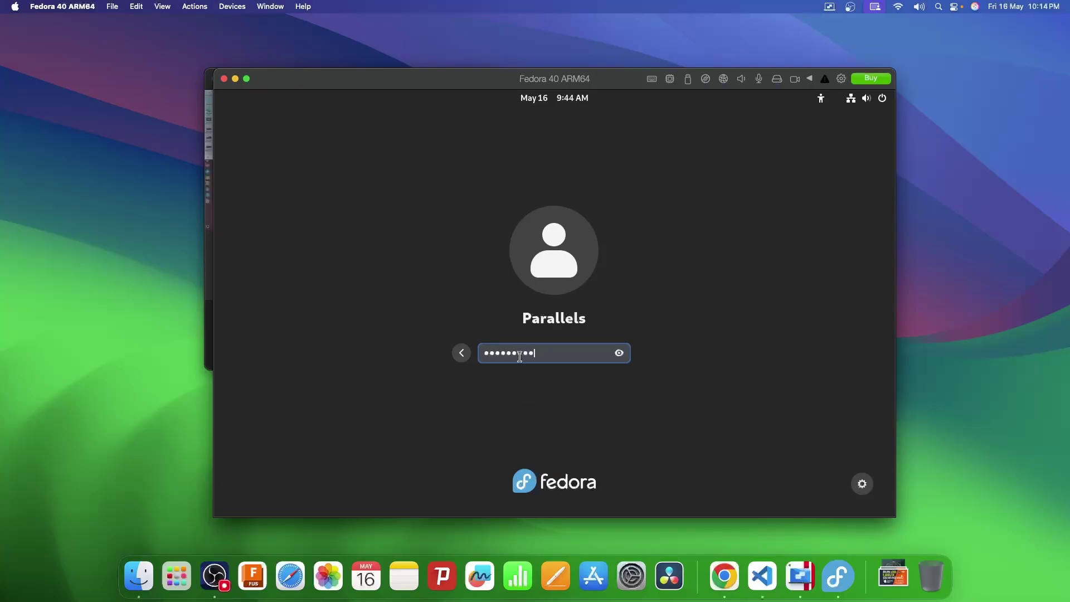
{"action": "key", "text": "Return"}
{"action": "type", "text": "password"}
{"action": "key", "text": "Return"}
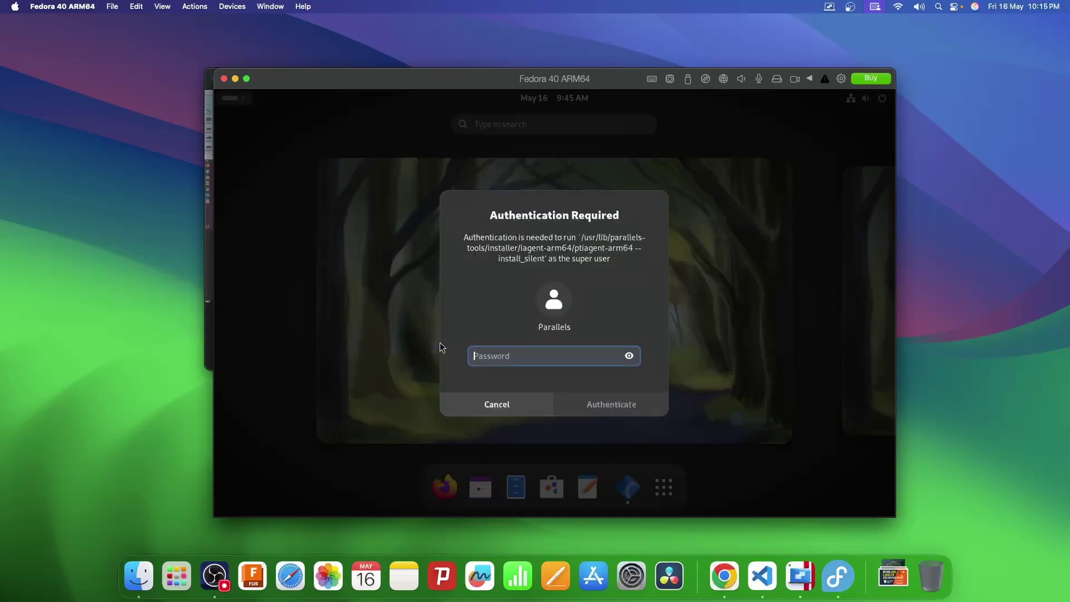
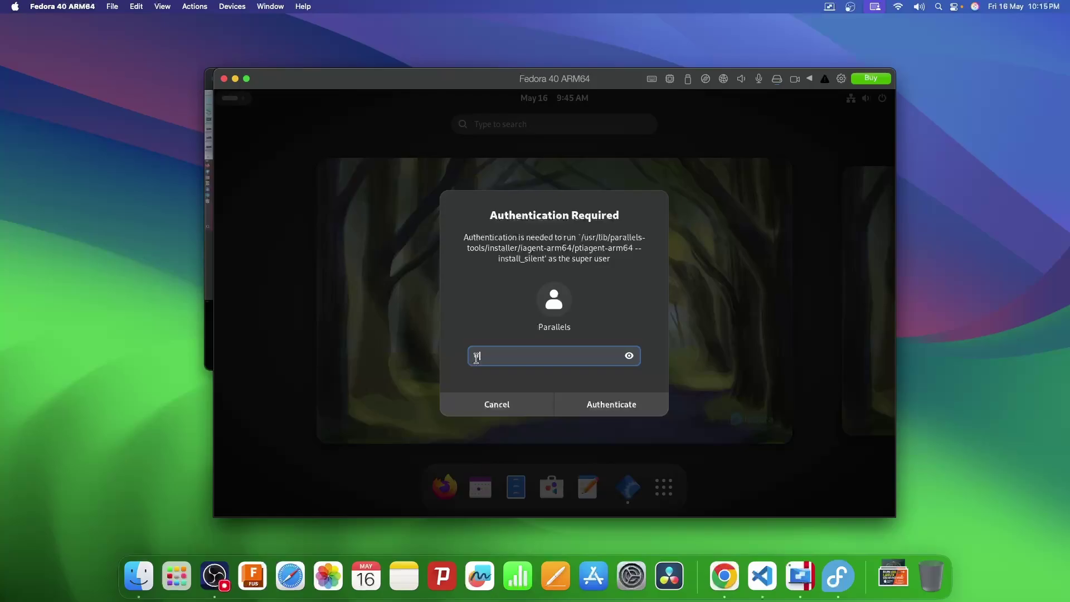
Authenticate the Parallels Tools installation with the administrator password.
{"action": "key", "text": "Return"}
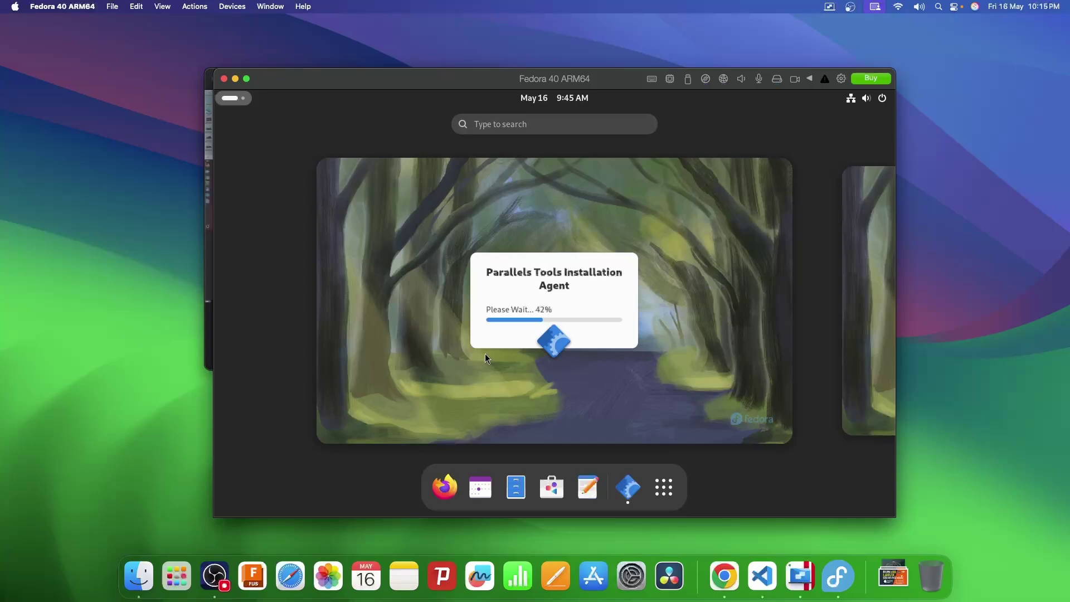
{"action": "mouse_move", "coordinate": [472, 336]}
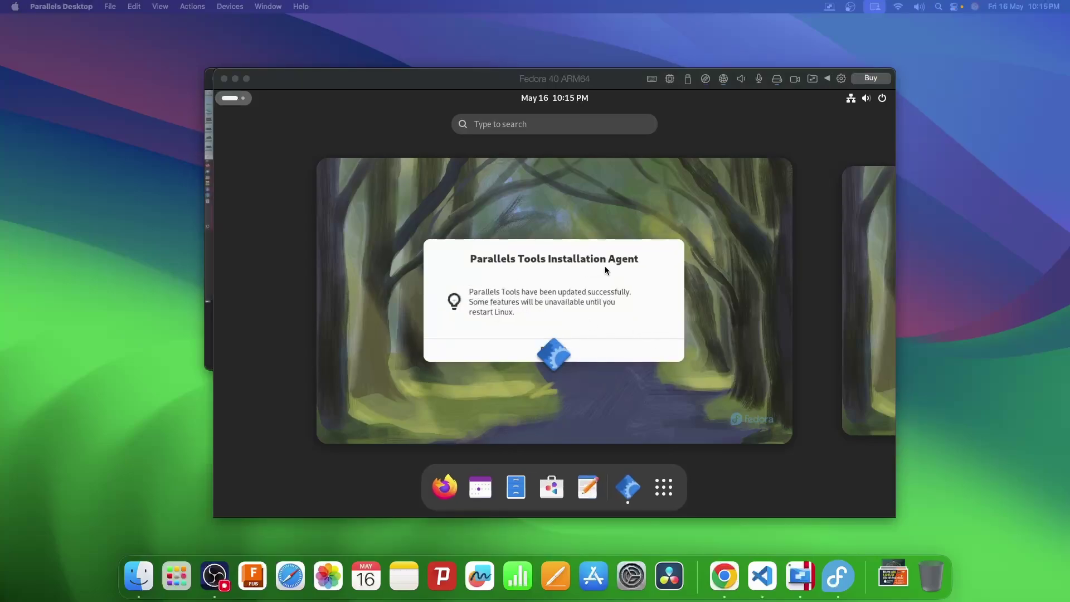
{"action": "left_click", "coordinate": [529, 310]}
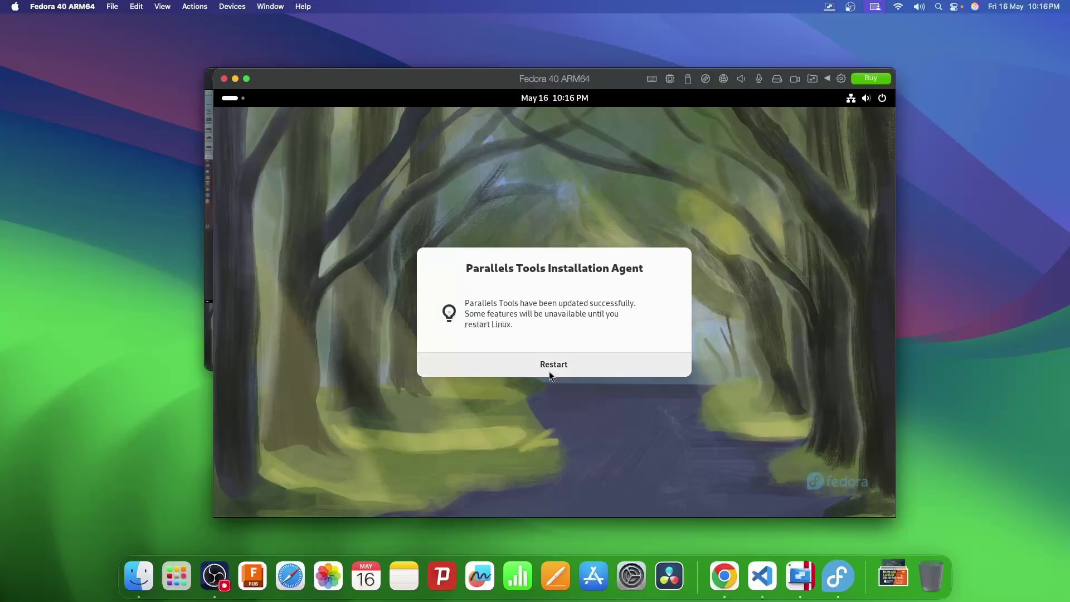
Restart Fedora after the Tools install, authenticate the reboot, and log back in as Parallels.
{"action": "left_click", "coordinate": [549, 371]}
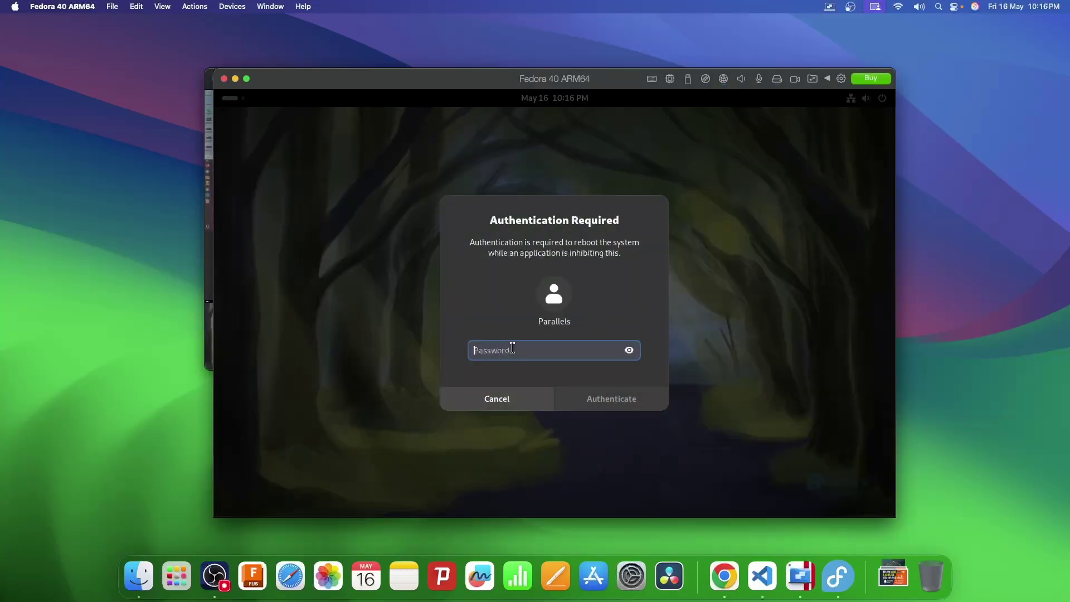
{"action": "type", "text": "***************"}
{"action": "key", "text": "Return"}
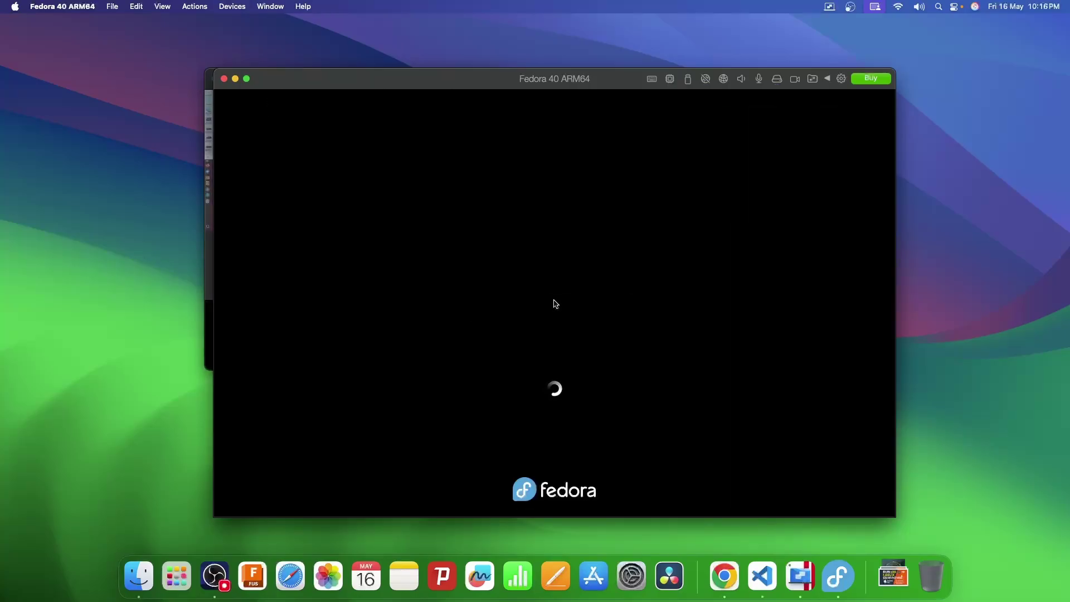
{"action": "key", "text": "Return"}
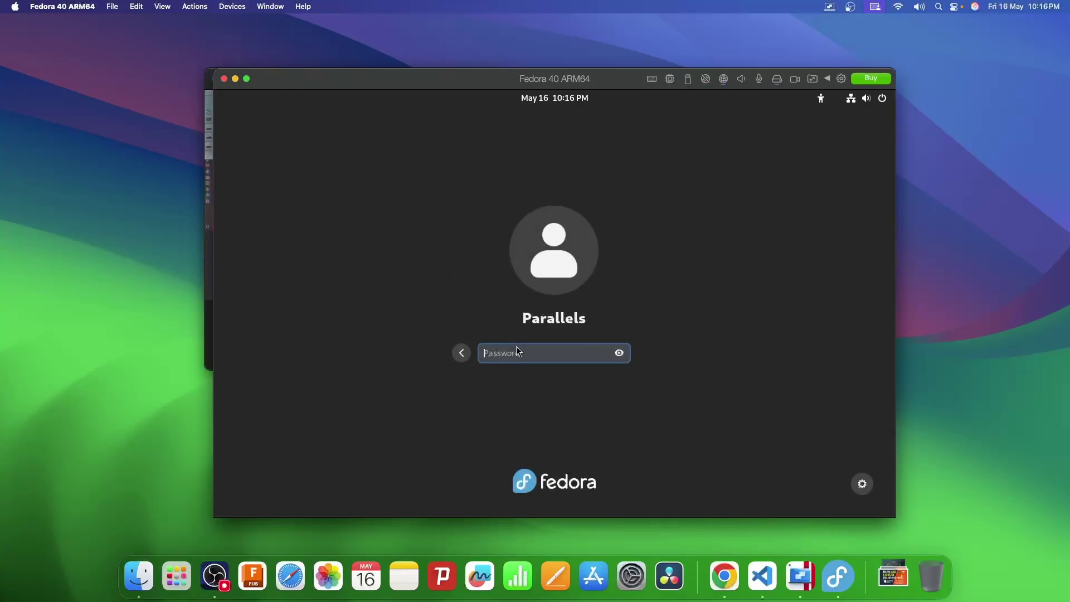
{"action": "type", "text": "***************"}
{"action": "key", "text": "Return"}
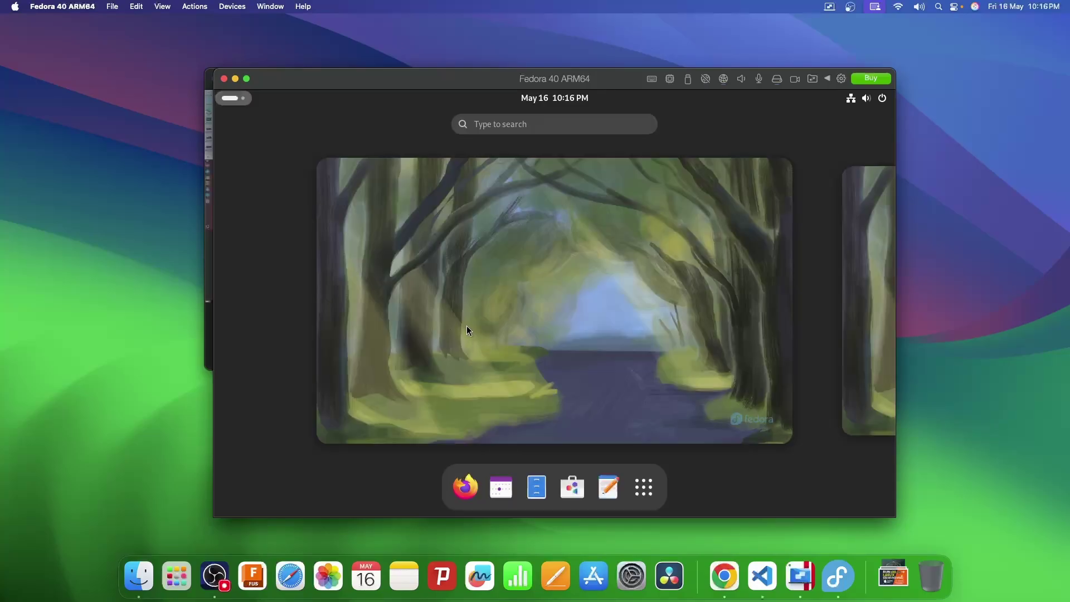
Search 'test' in Fedora's Firefox to confirm web access, then close the Fedora VM window.
{"action": "left_click", "coordinate": [465, 487]}
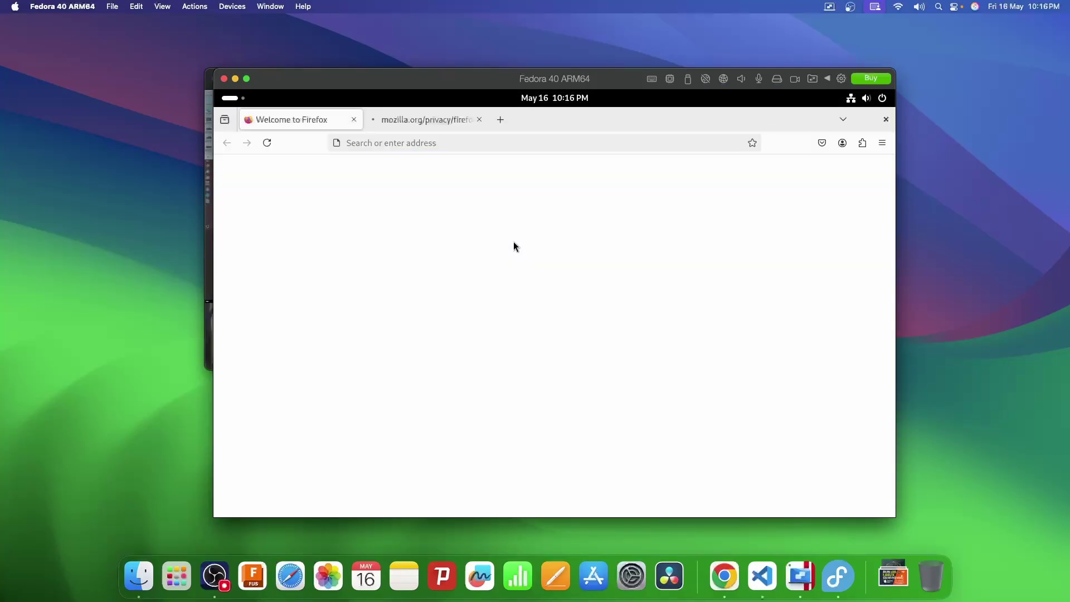
{"action": "key", "text": "ctrl+l"}
{"action": "type", "text": "test"}
{"action": "key", "text": "Return"}
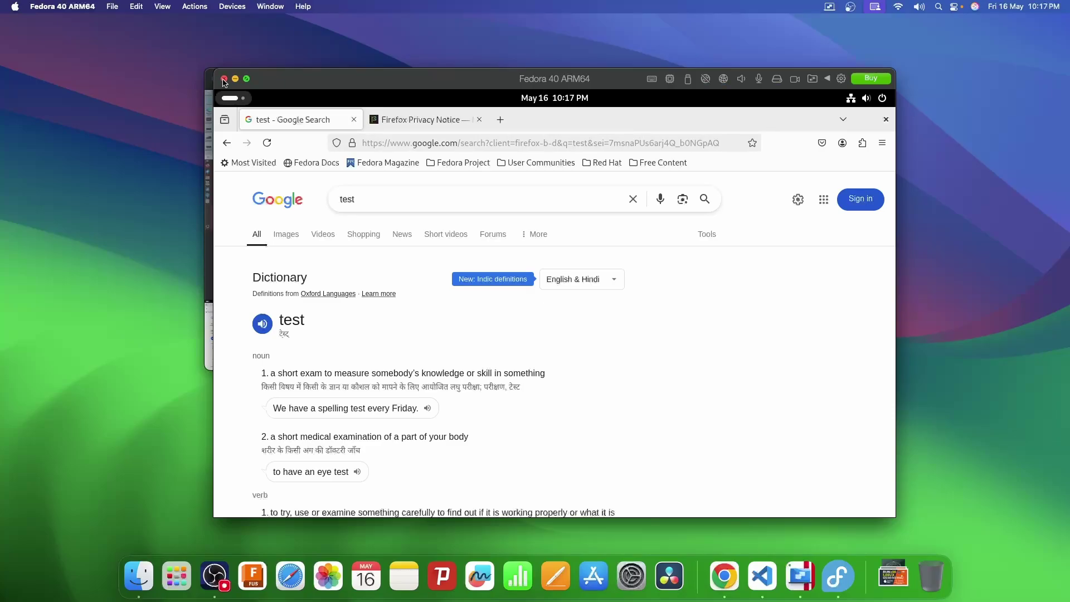
{"action": "left_click", "coordinate": [223, 79]}
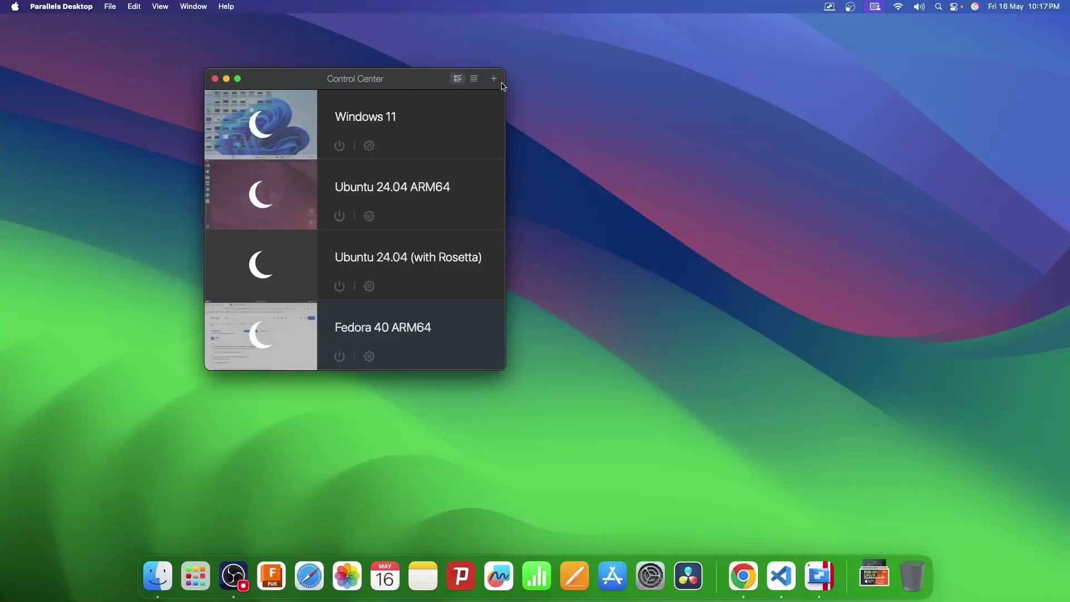
Download Debian GNU/Linux 12.6 ARM64 from the Free Systems list as a new VM.
{"action": "left_click", "coordinate": [494, 79]}
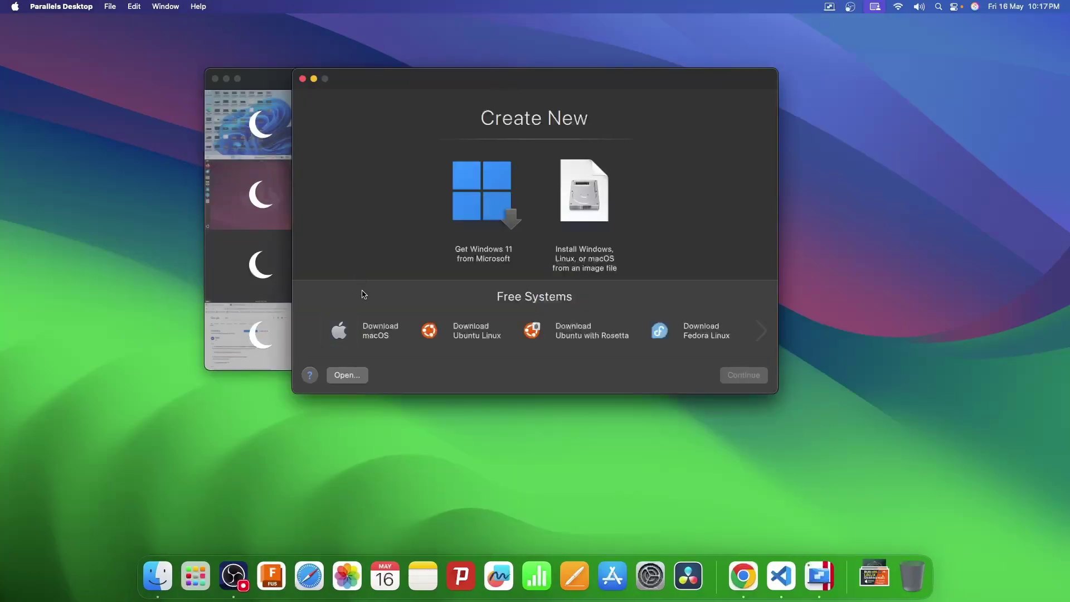
{"action": "left_click", "coordinate": [761, 333]}
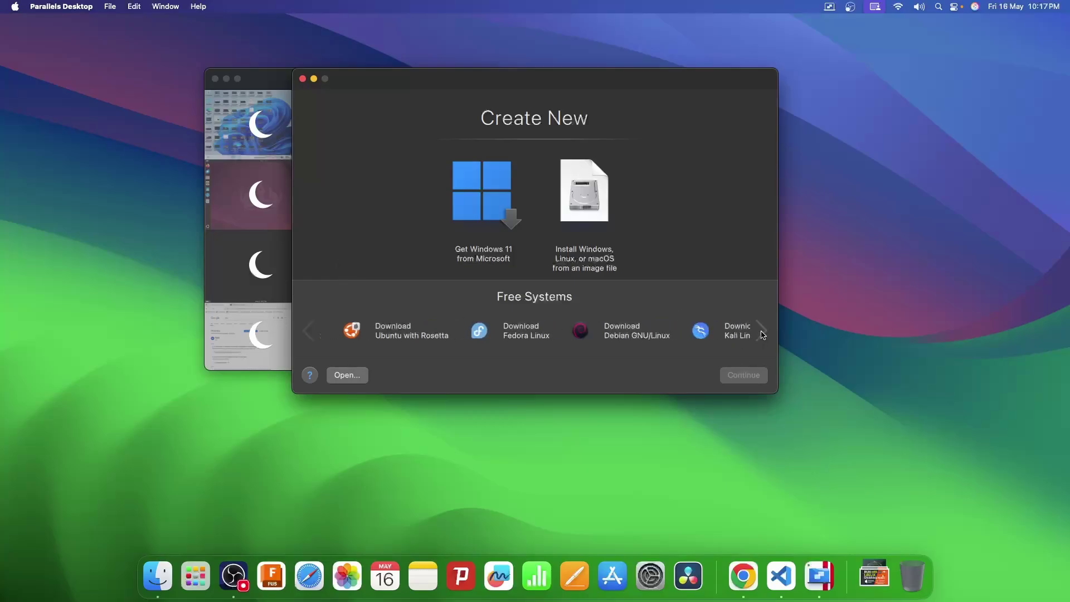
{"action": "left_click", "coordinate": [600, 345]}
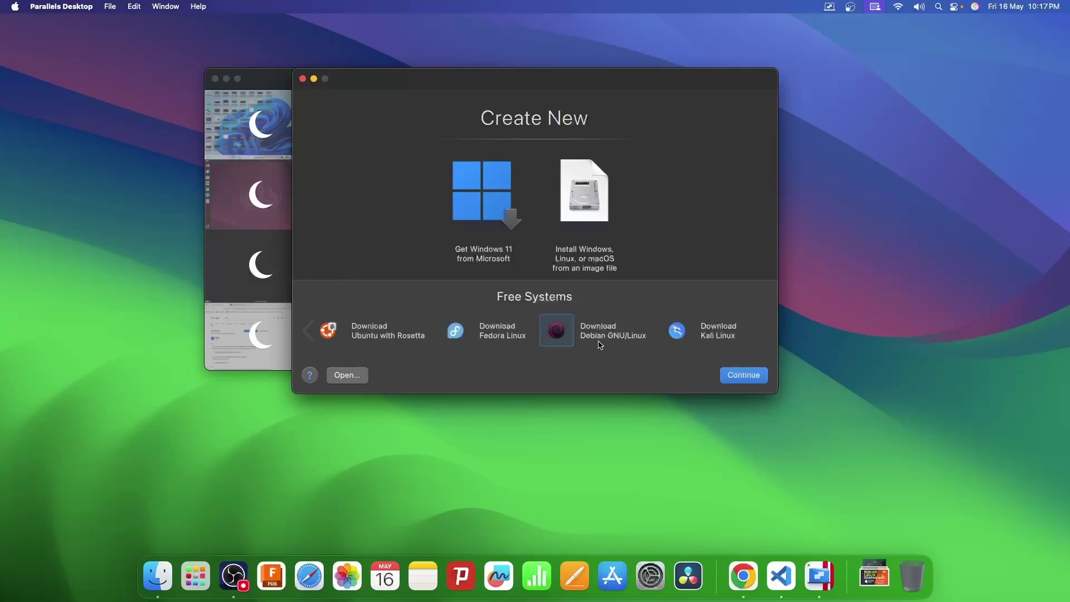
{"action": "left_click", "coordinate": [736, 377]}
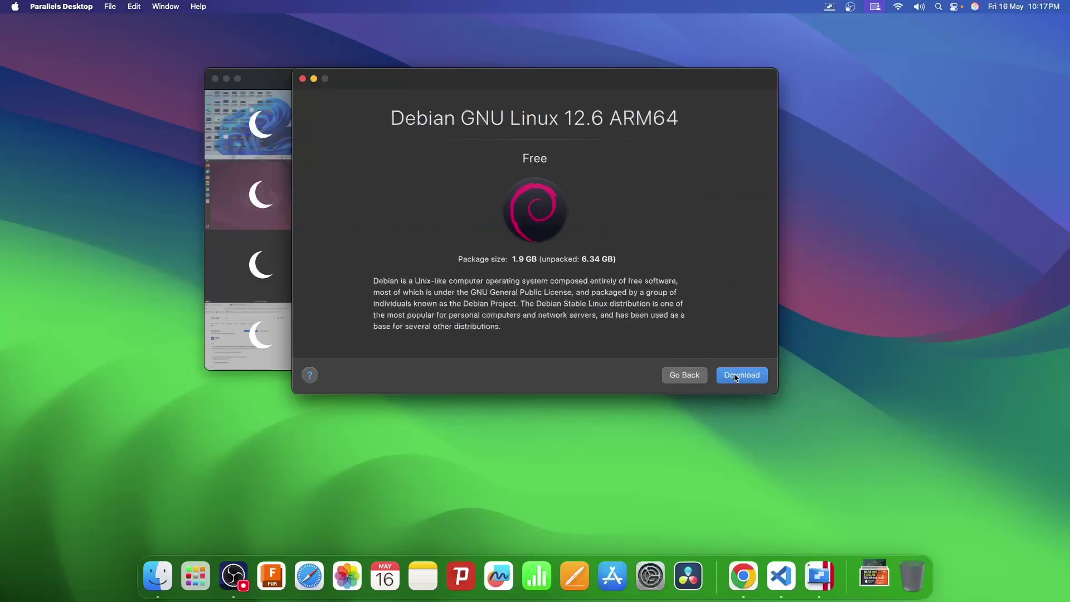
{"action": "left_click", "coordinate": [736, 377]}
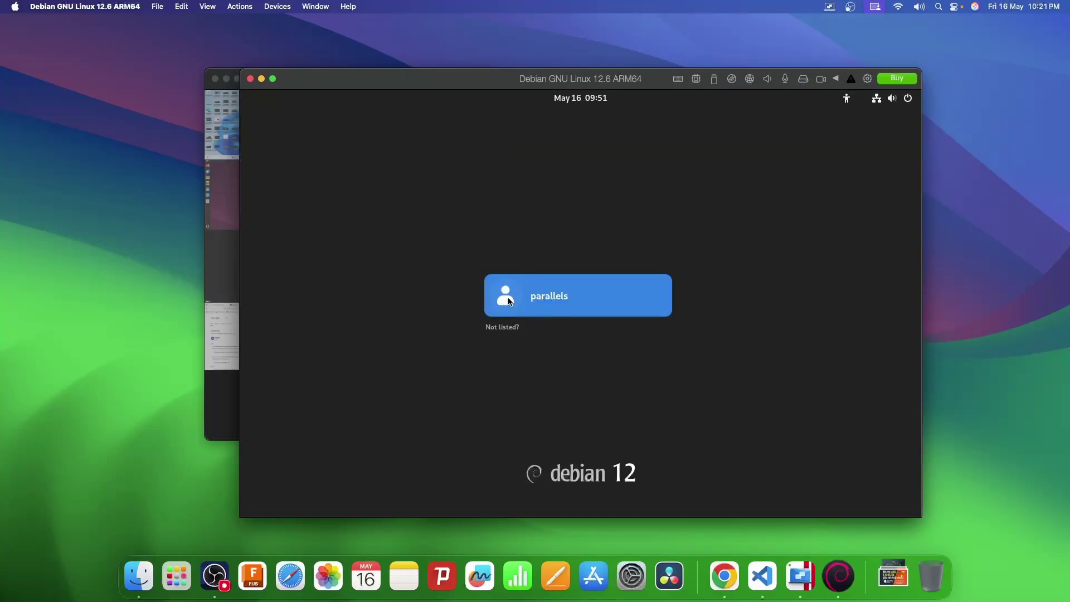
Set a new password for the Debian parallels user, retrying after a mismatch, and log in.
{"action": "left_click", "coordinate": [505, 299]}
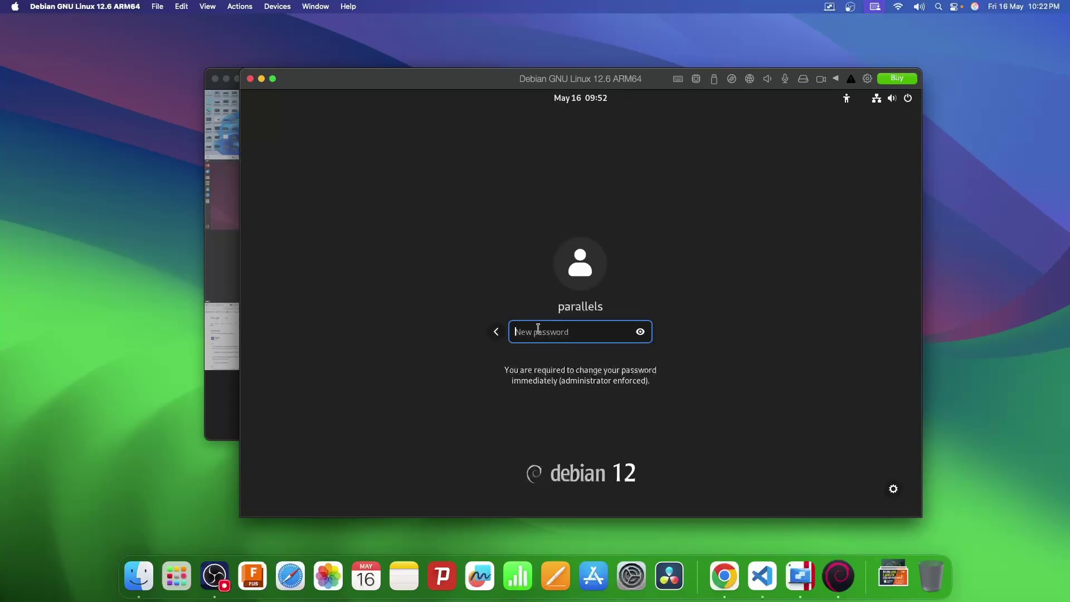
{"action": "type", "text": "••••••••••••••"}
{"action": "key", "text": "Return"}
{"action": "type", "text": "•••••••••••"}
{"action": "key", "text": "Return"}
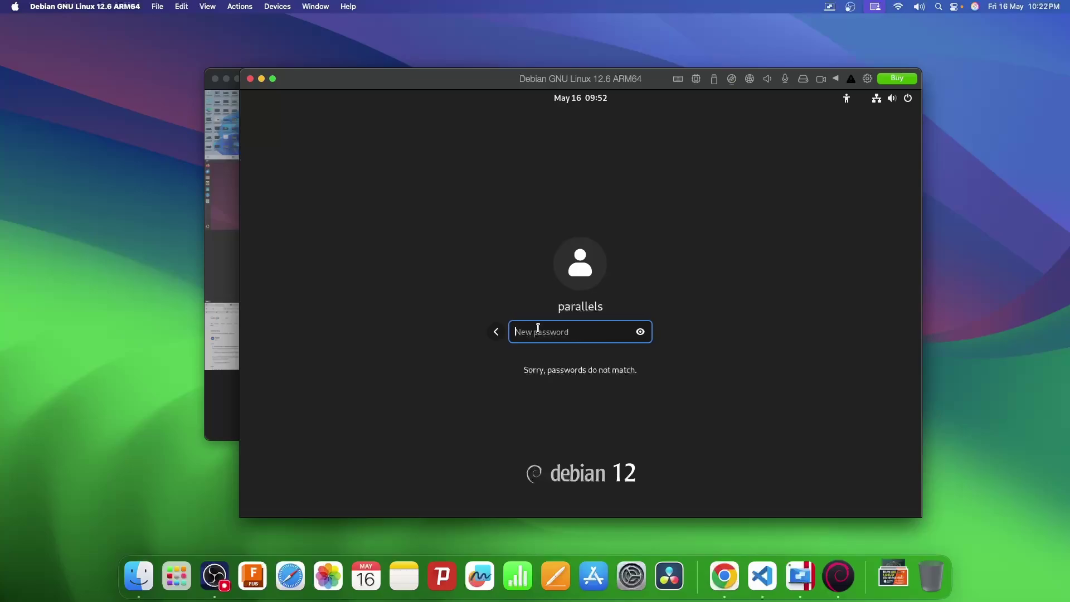
{"action": "type", "text": "••••••••••••••"}
{"action": "key", "text": "Return"}
{"action": "type", "text": "•••••••••••••"}
{"action": "key", "text": "Return"}
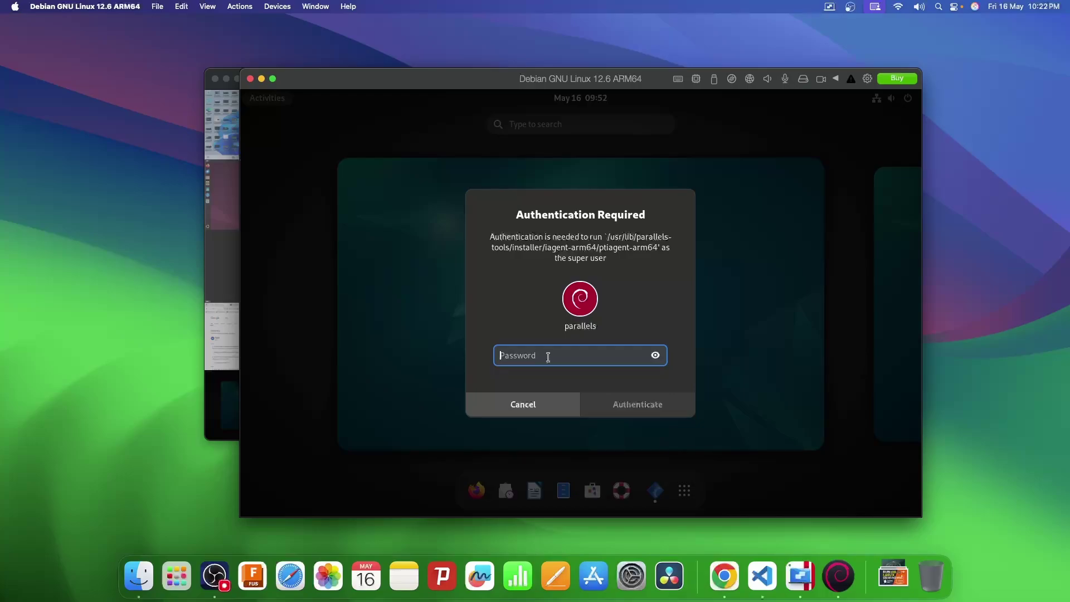
Paste the administrator password to authorize Parallels Tools, then bring its installer dialog forward.
{"action": "key", "text": "ctrl+v"}
{"action": "key", "text": "Return"}
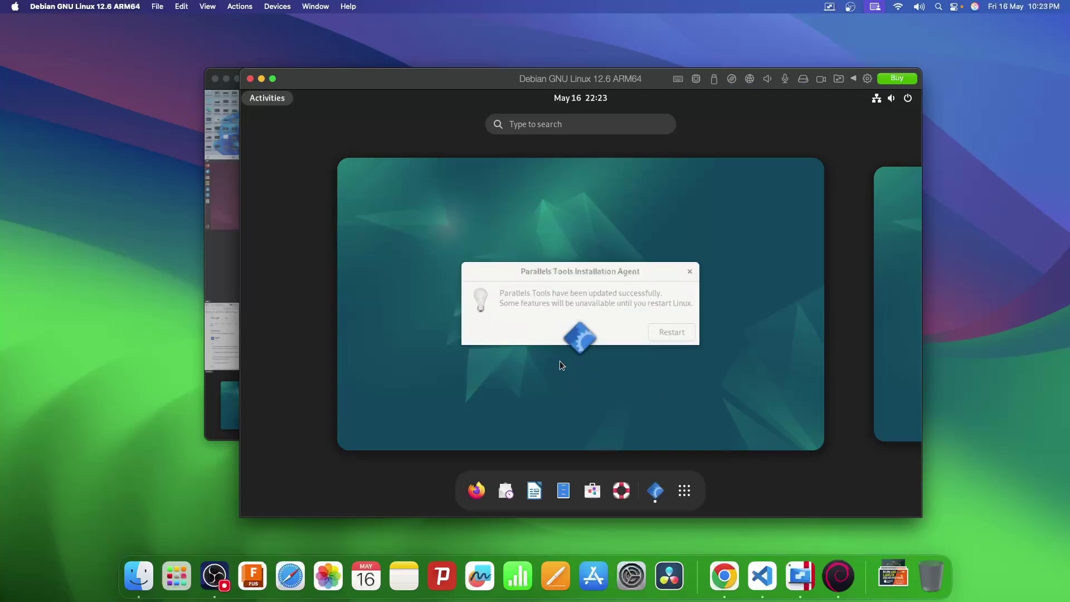
{"action": "mouse_move", "coordinate": [564, 277]}
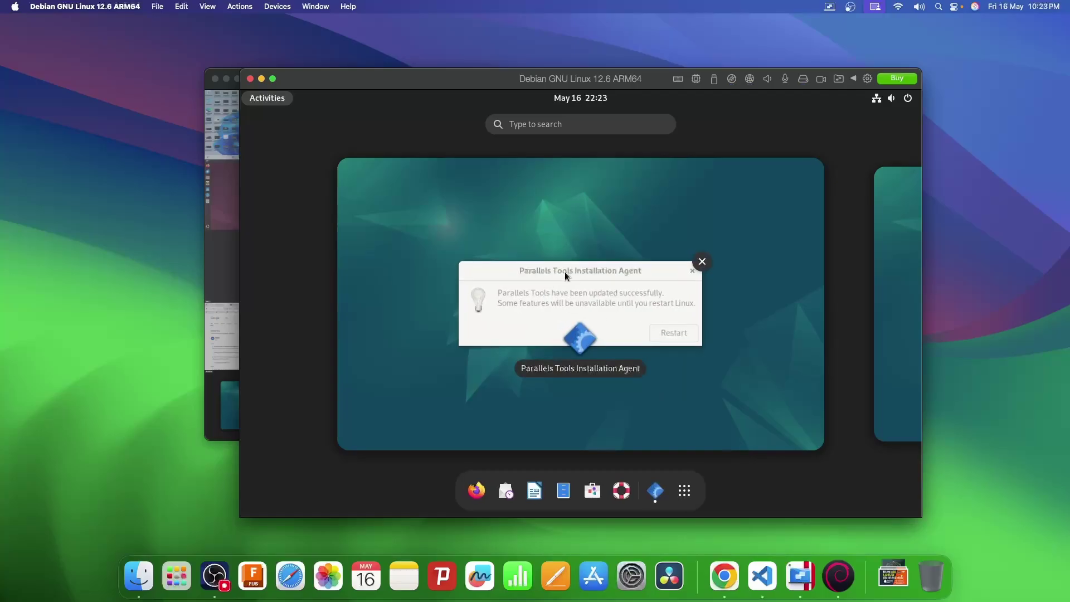
{"action": "left_click", "coordinate": [563, 273]}
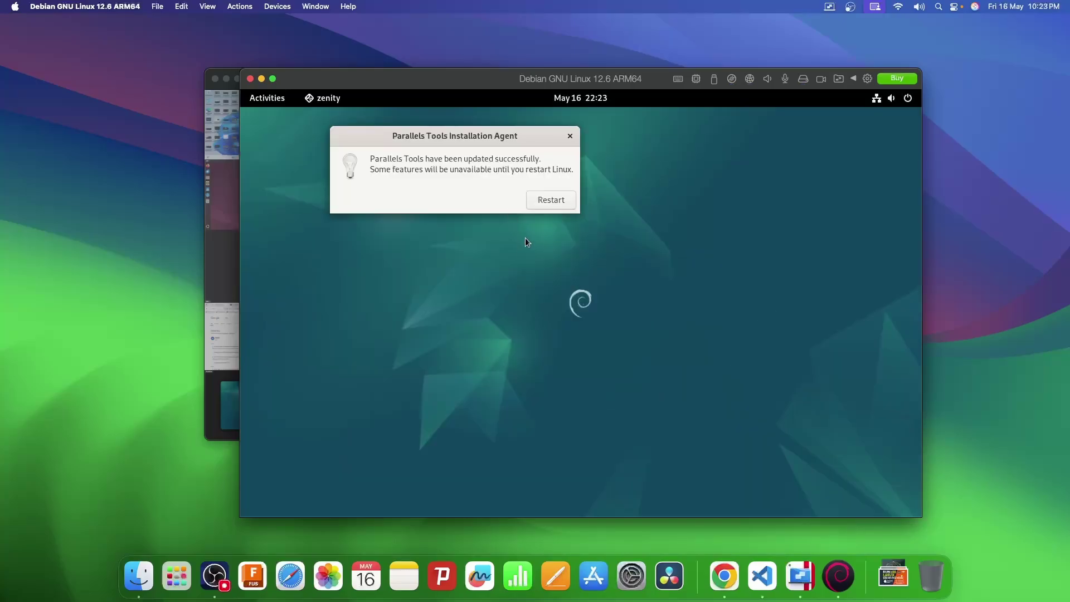
Restart the Debian guest and log back in as the parallels user.
{"action": "left_click", "coordinate": [552, 202]}
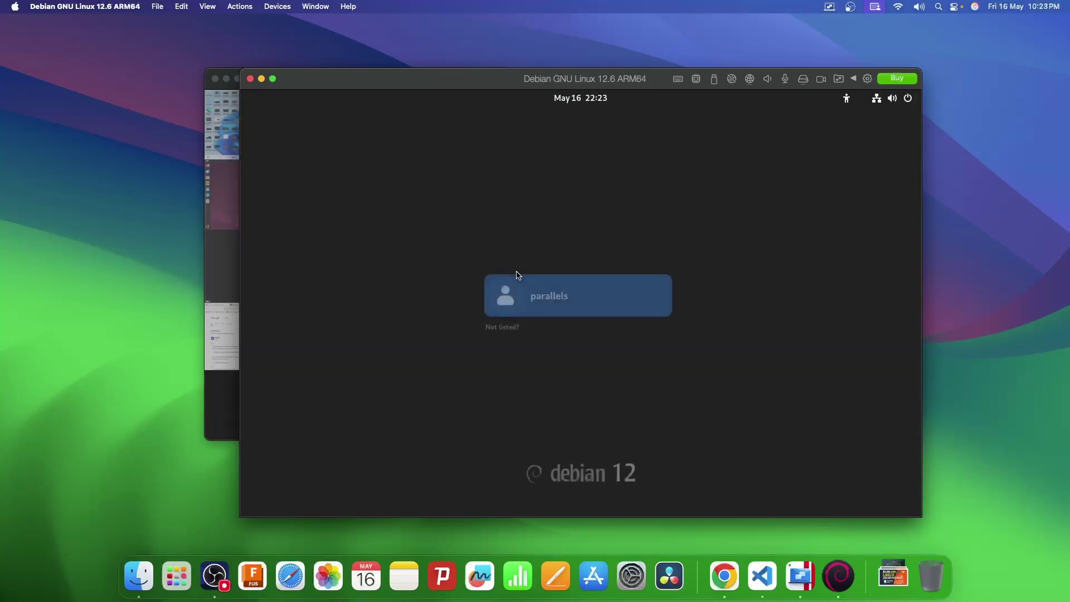
{"action": "left_click", "coordinate": [506, 301]}
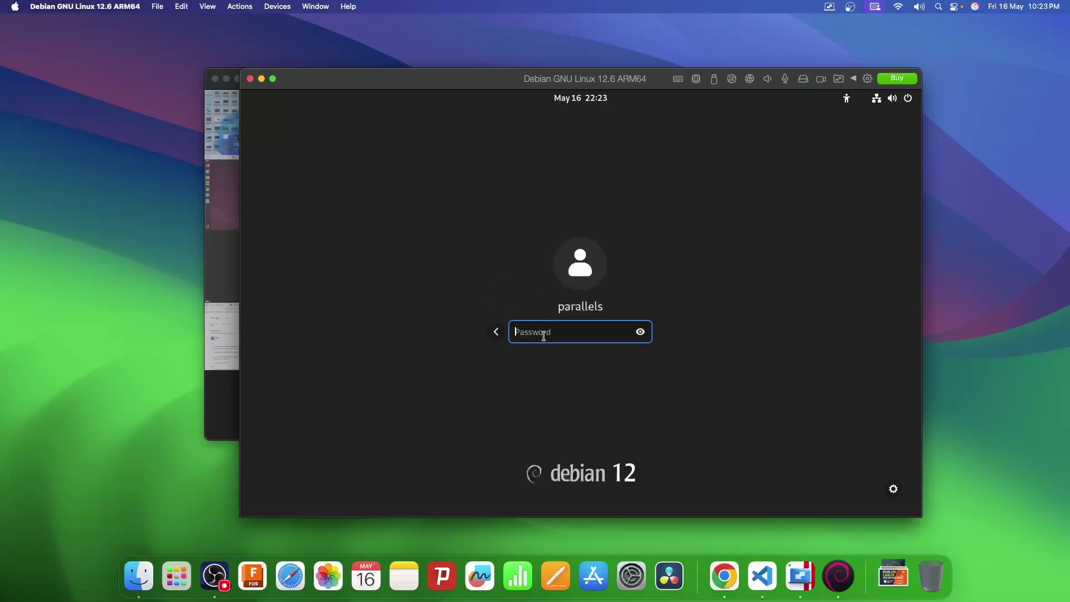
{"action": "type", "text": "•••••••••••"}
{"action": "key", "text": "Return"}
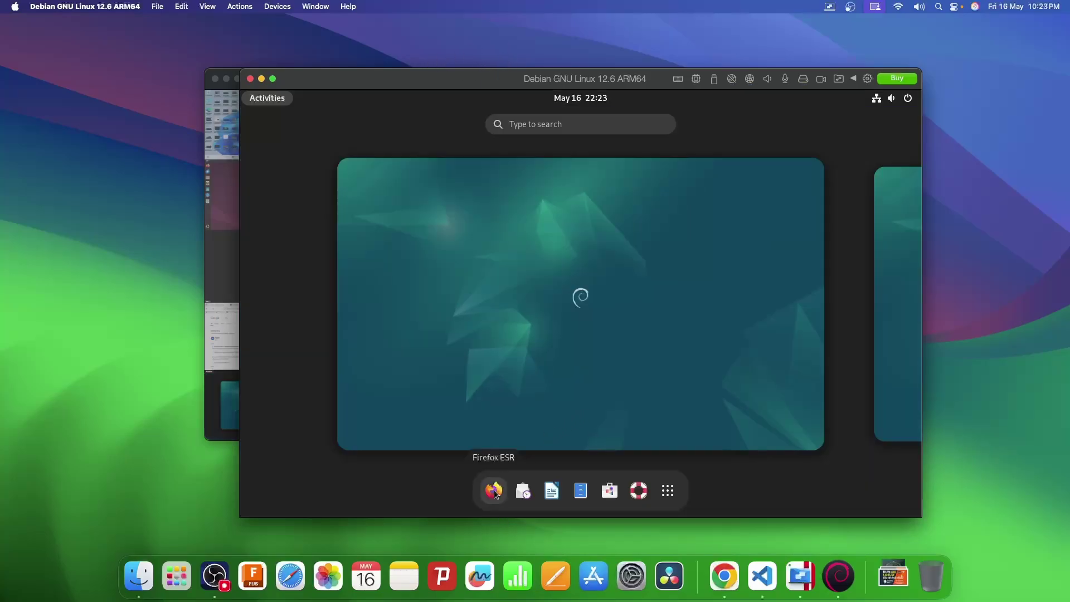
Search 'test network' in Debian's Firefox ESR, then close the Debian VM window.
{"action": "left_click", "coordinate": [493, 490]}
{"action": "left_click", "coordinate": [483, 144]}
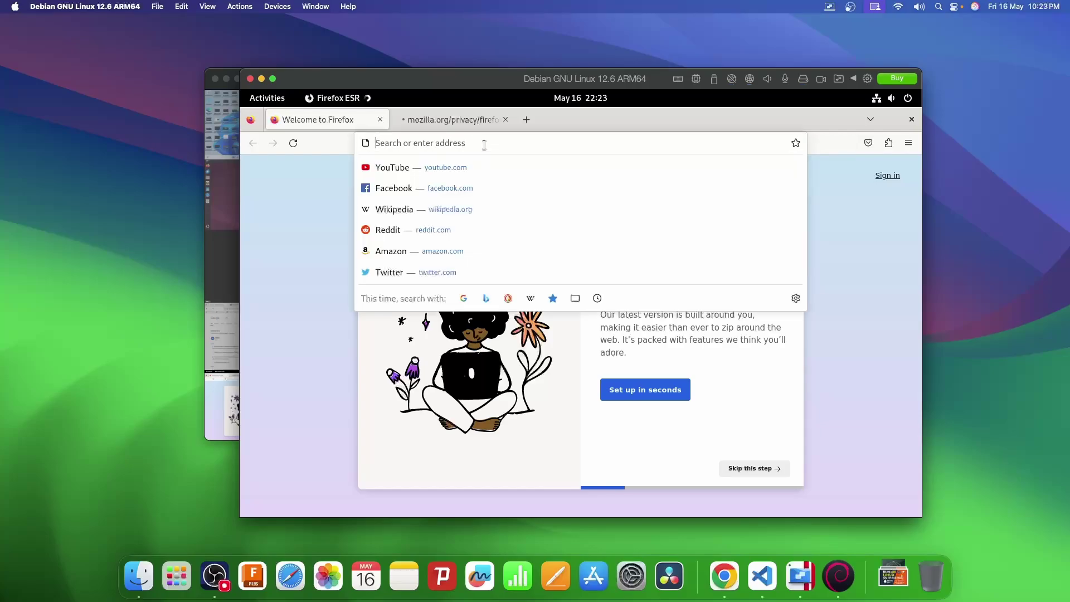
{"action": "type", "text": "test "}
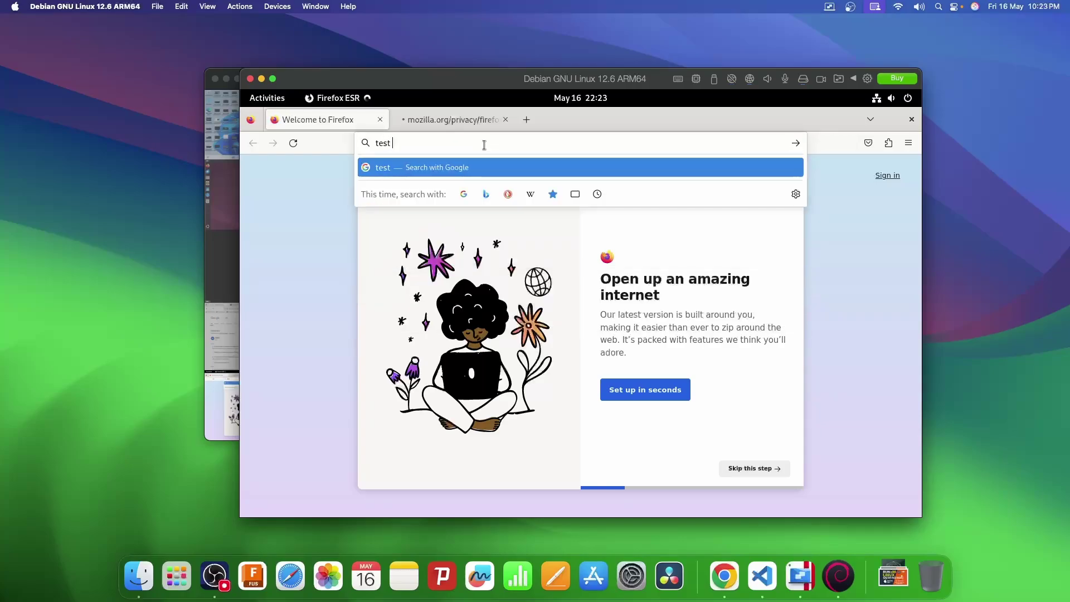
{"action": "type", "text": "network"}
{"action": "key", "text": "Return"}
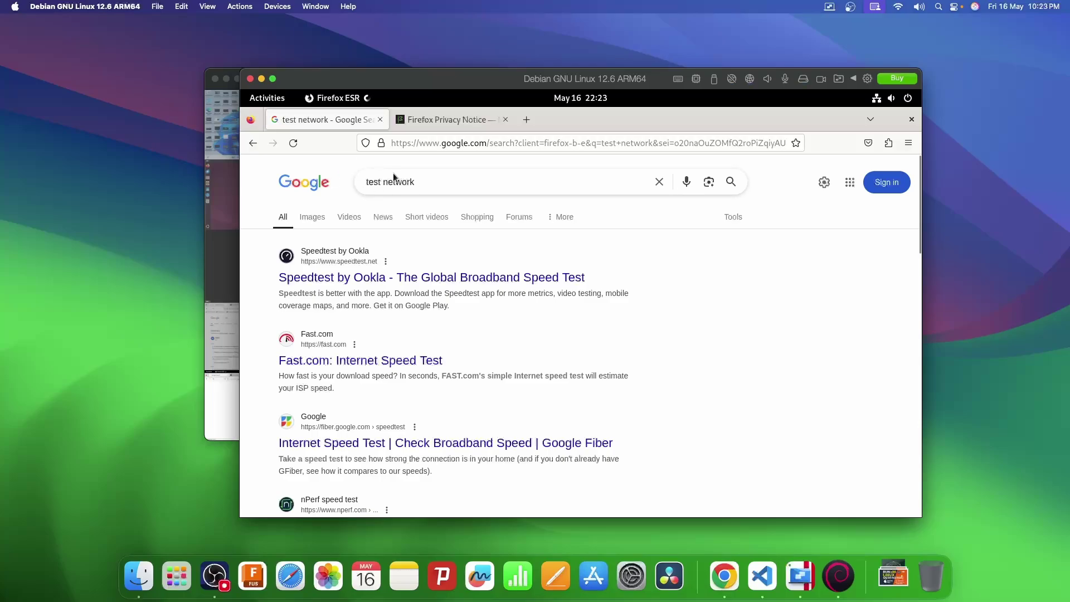
{"action": "left_click", "coordinate": [250, 79]}
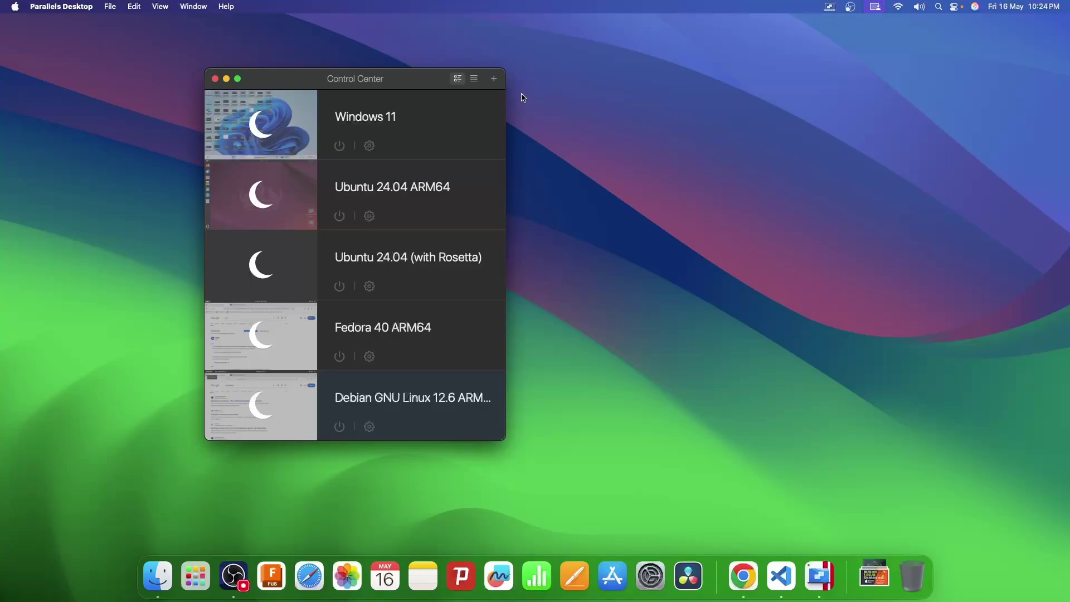
Download Kali Linux 2024.2 ARM64 from the Free Systems list as a new VM.
{"action": "left_click", "coordinate": [494, 79]}
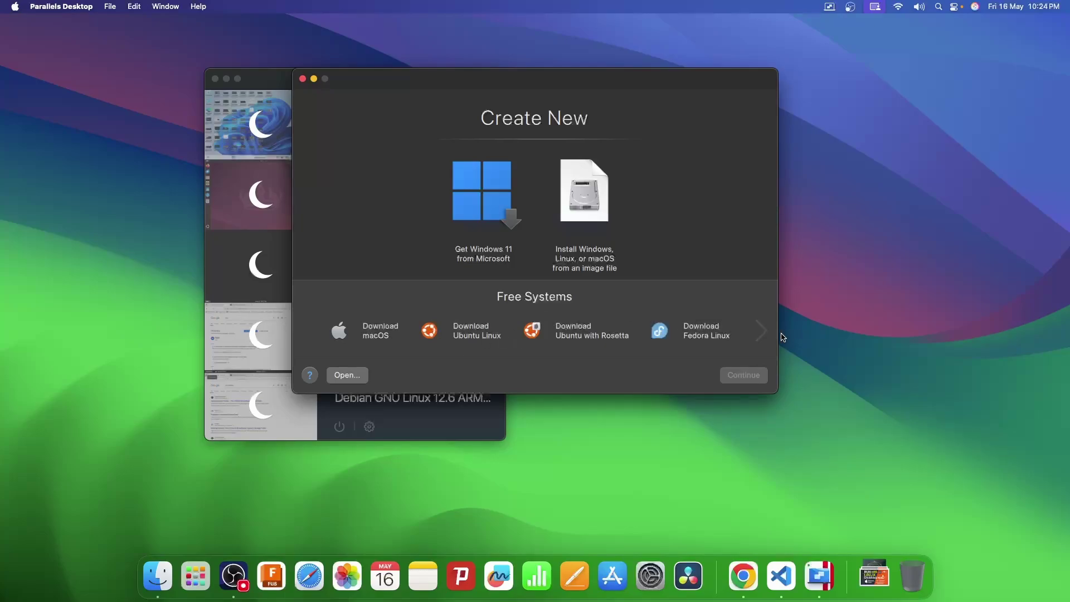
{"action": "left_click", "coordinate": [761, 332]}
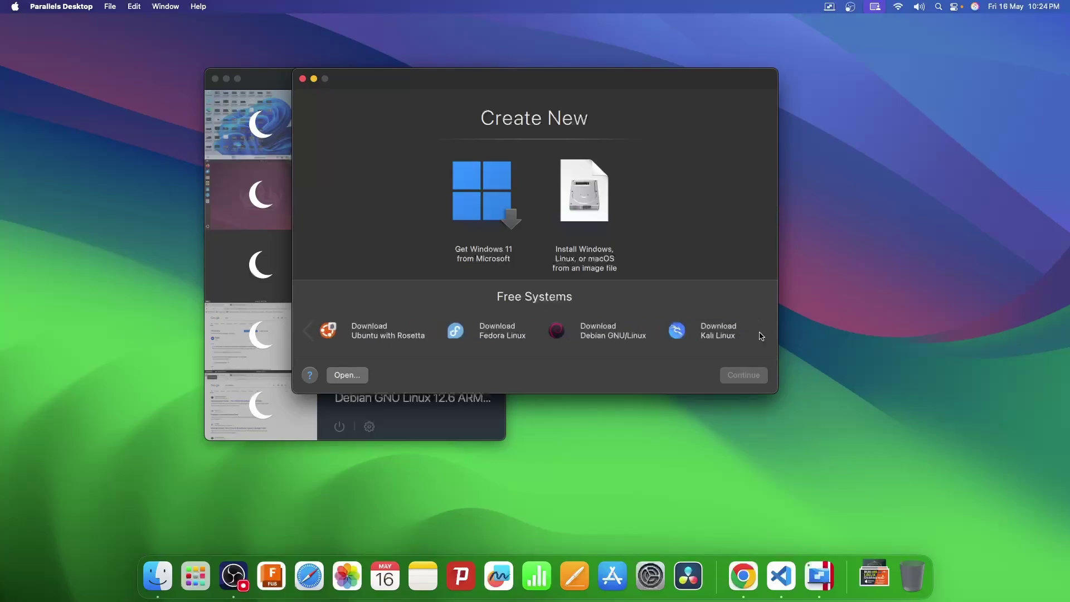
{"action": "left_click", "coordinate": [706, 334]}
{"action": "left_click", "coordinate": [743, 374]}
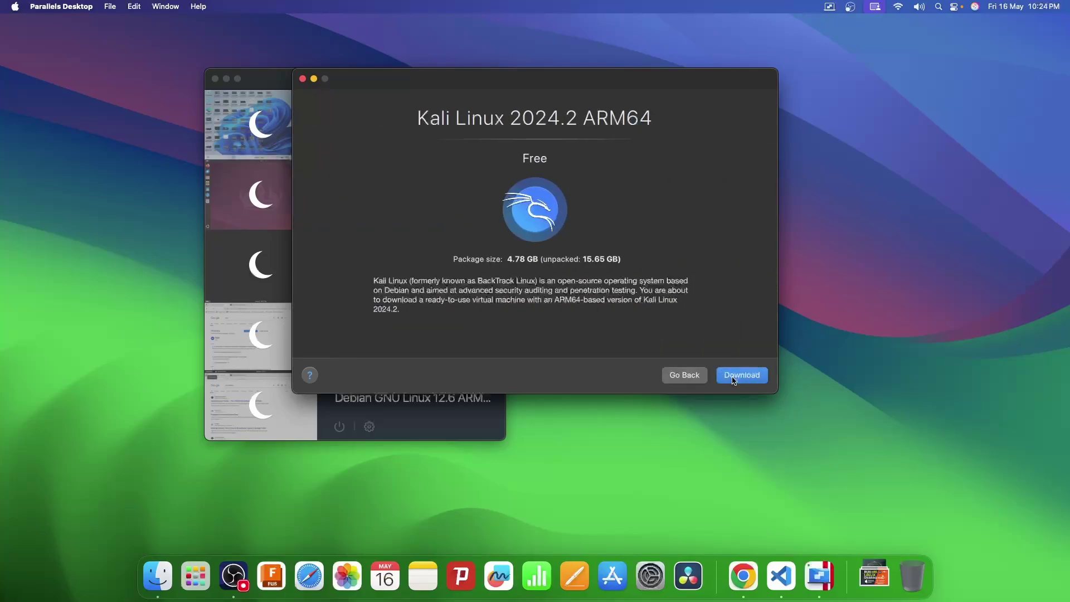
{"action": "left_click", "coordinate": [733, 379]}
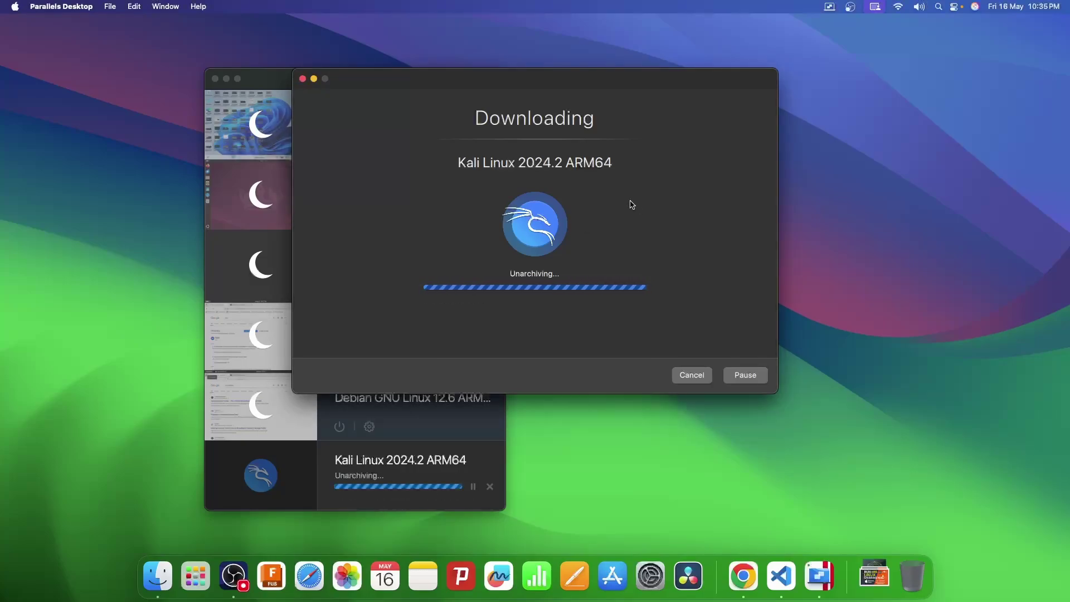
Boot the Kali Linux 2024.2 ARM64 VM from the Parallels Desktop library.
{"action": "left_click", "coordinate": [602, 201]}
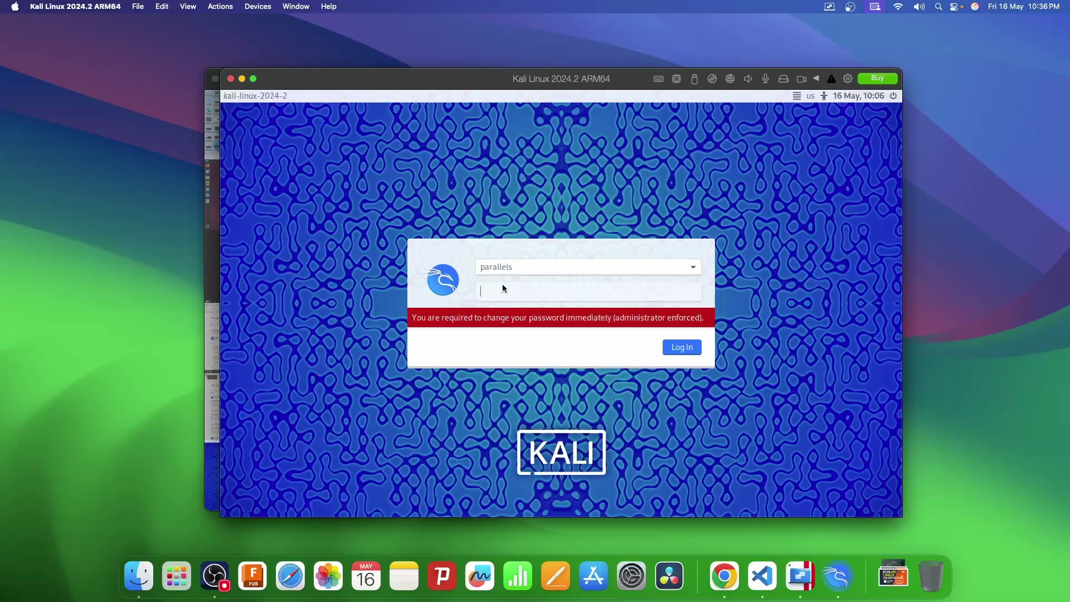
Enter the required new Kali account password and retype it to confirm.
{"action": "type", "text": "*********"}
{"action": "key", "text": "Return"}
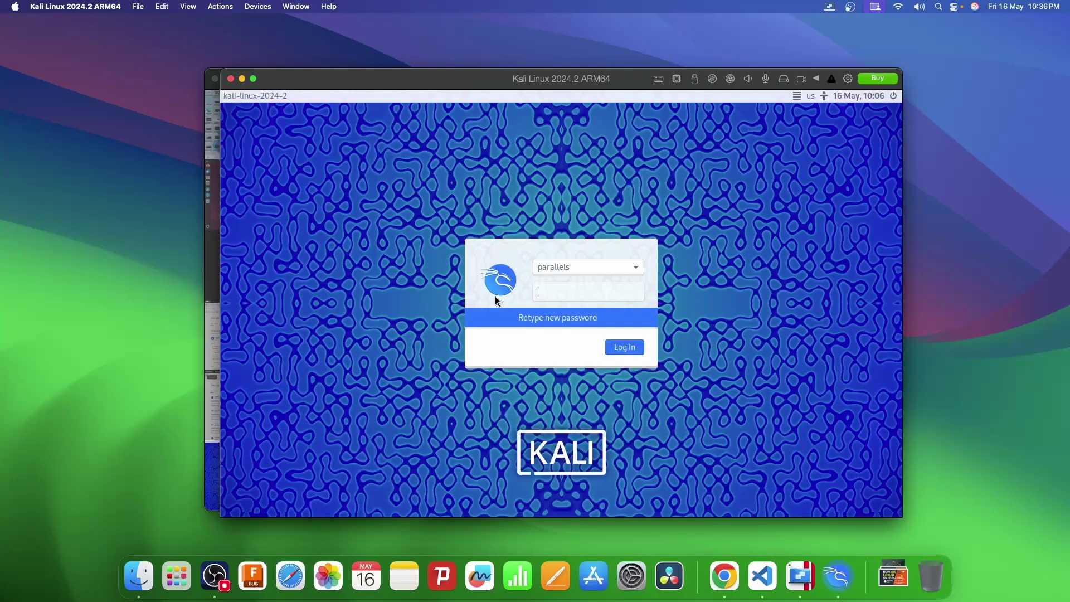
{"action": "type", "text": "*********"}
{"action": "key", "text": "Return"}
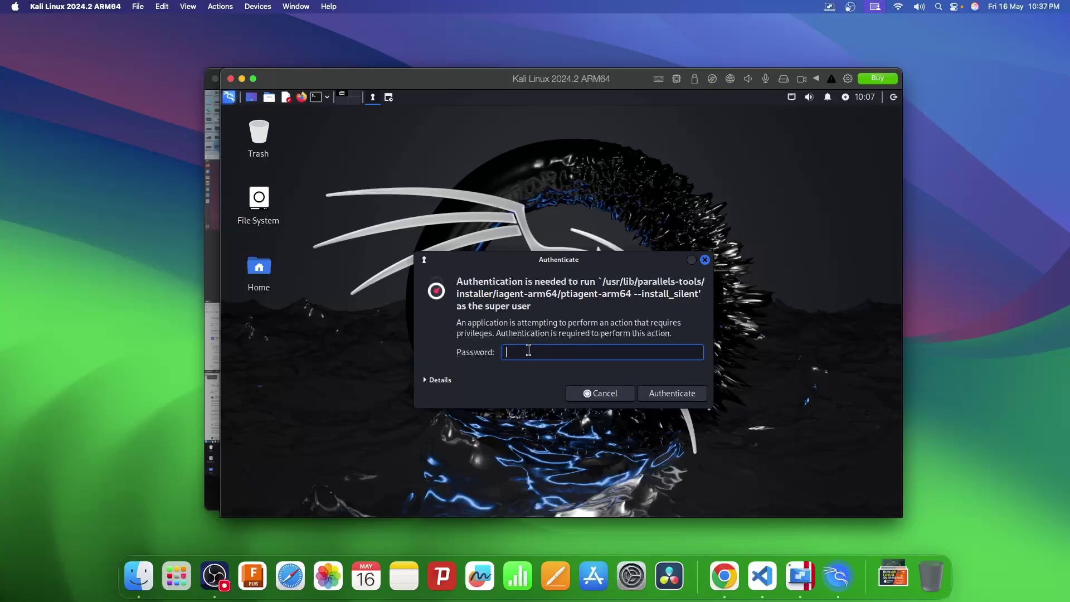
Authorize the Parallels Tools install with the account password, then restart Kali after the update.
{"action": "key", "text": "Return"}
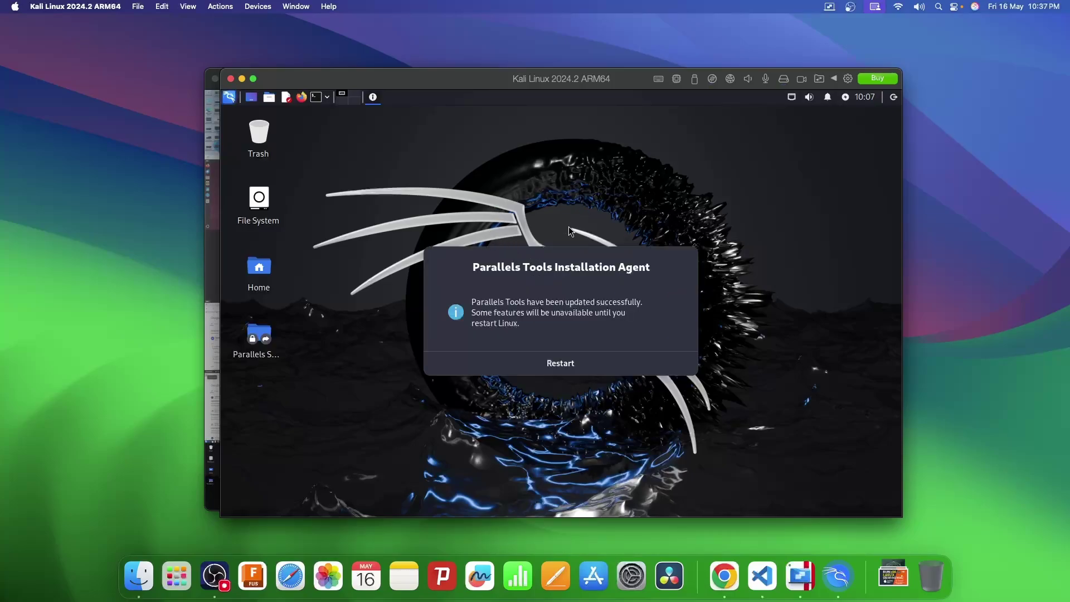
{"action": "left_click", "coordinate": [558, 366]}
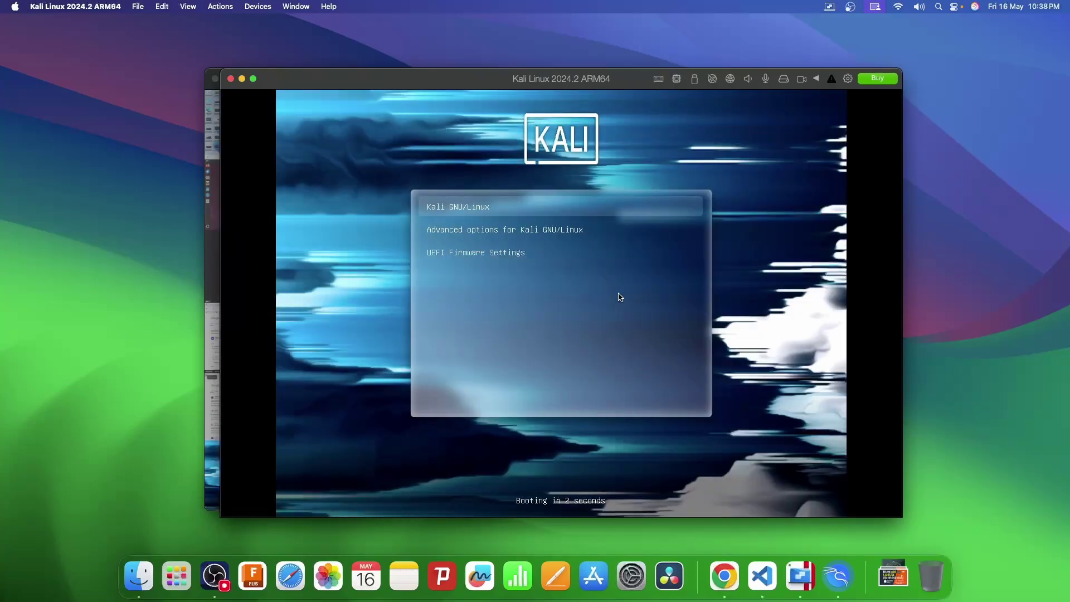
Boot the default Kali GNU/Linux GRUB entry and log in with the account password.
{"action": "key", "text": "Return"}
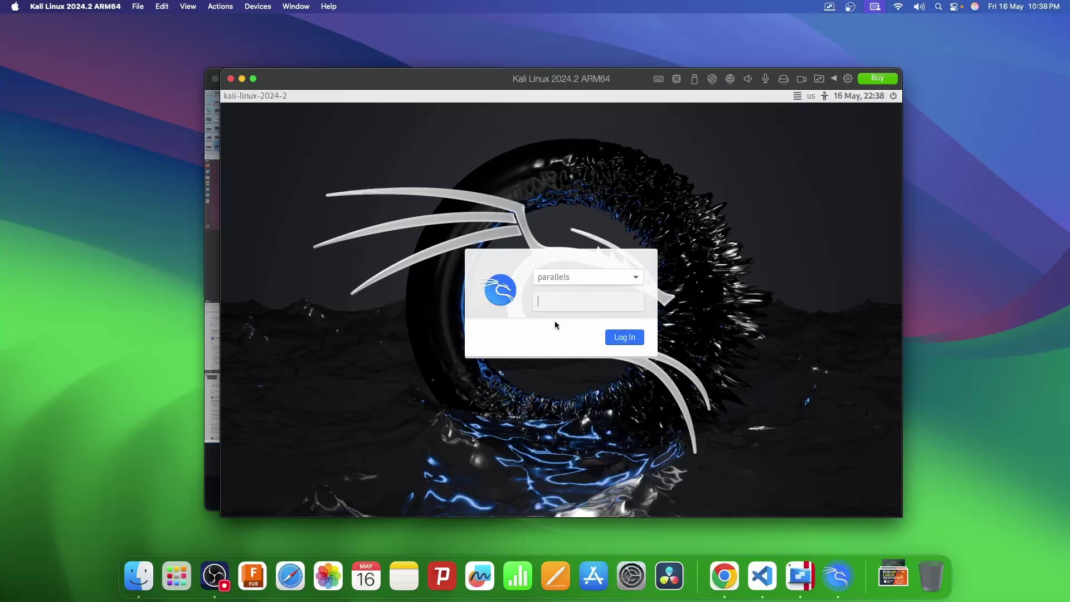
{"action": "key", "text": "Return"}
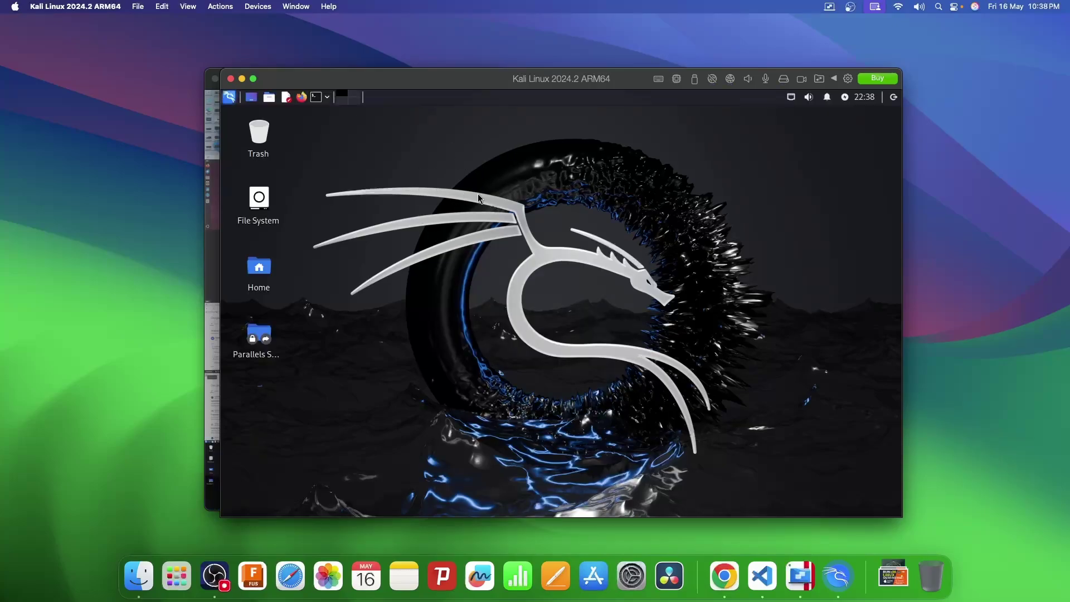
Launch Firefox in Kali and search Google for 'test' from the address bar.
{"action": "left_click", "coordinate": [302, 98]}
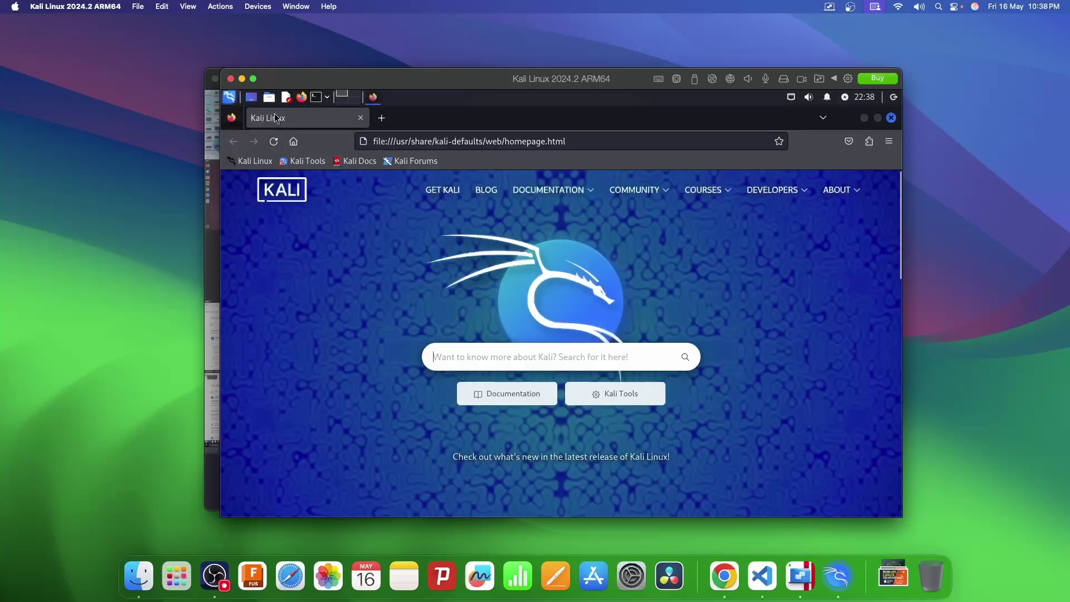
{"action": "left_click", "coordinate": [391, 142]}
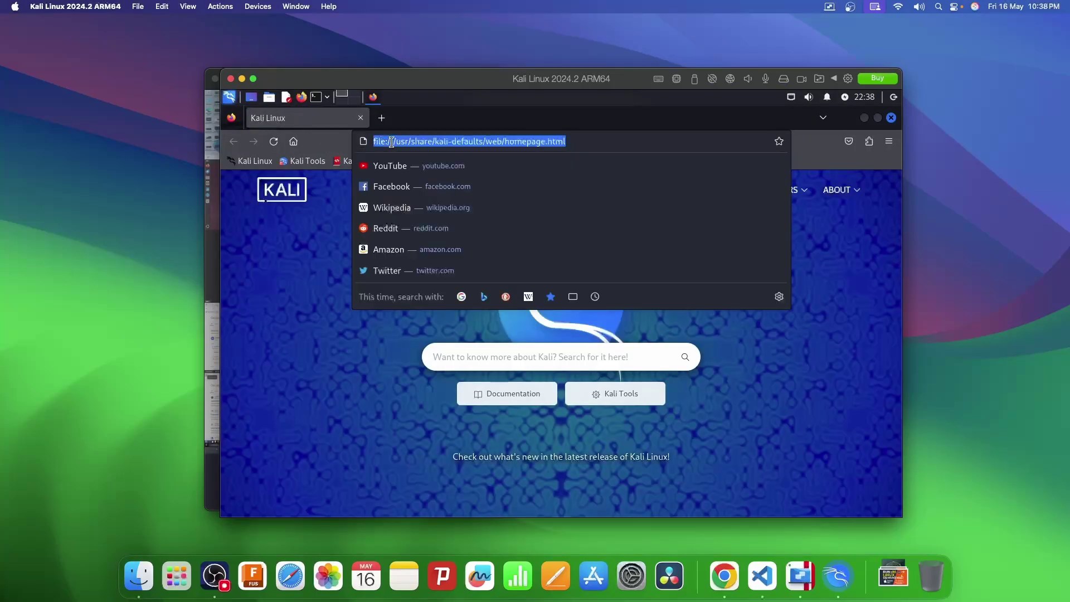
{"action": "type", "text": "test"}
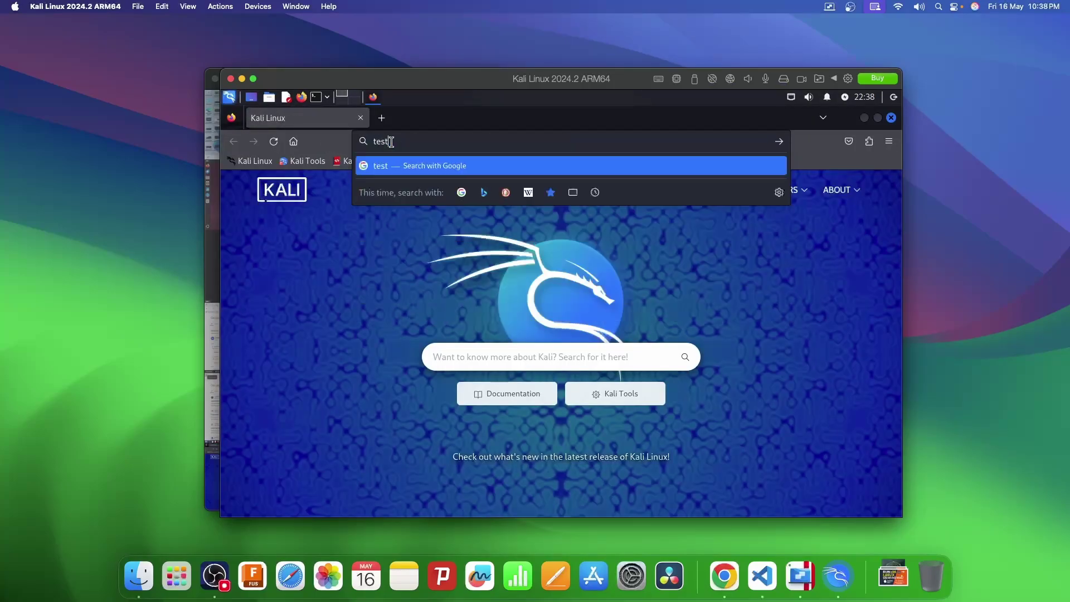
{"action": "key", "text": "Return"}
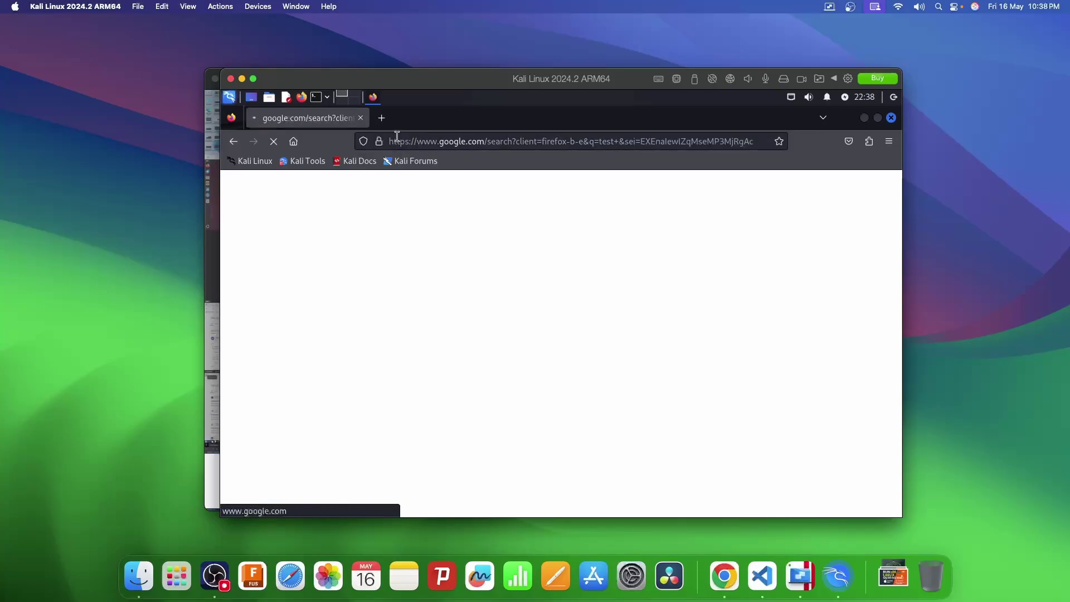